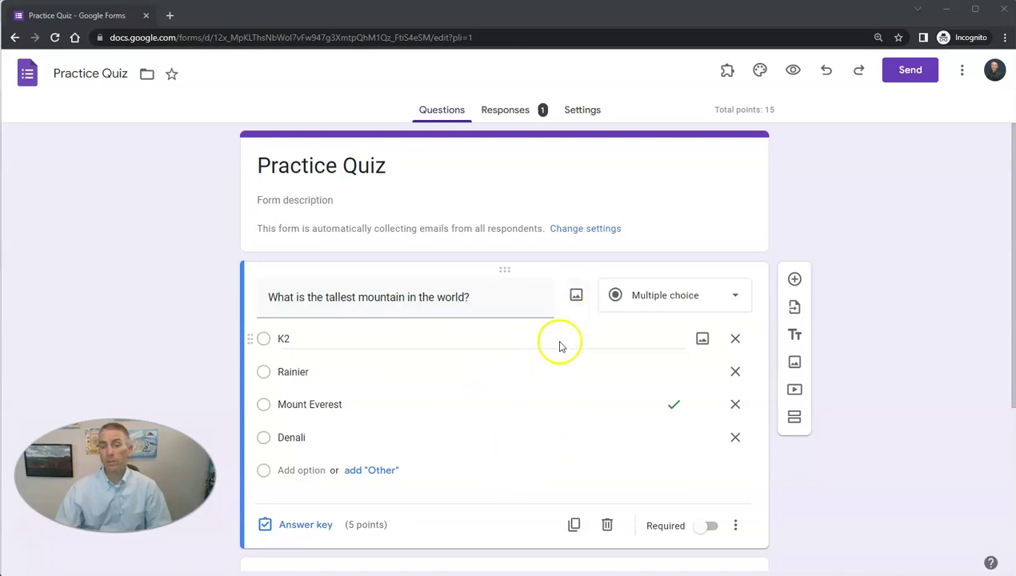
# Insert the first Google Images 'mount everest' photo into the tallest-mountain question
pyautogui.click(575, 298)
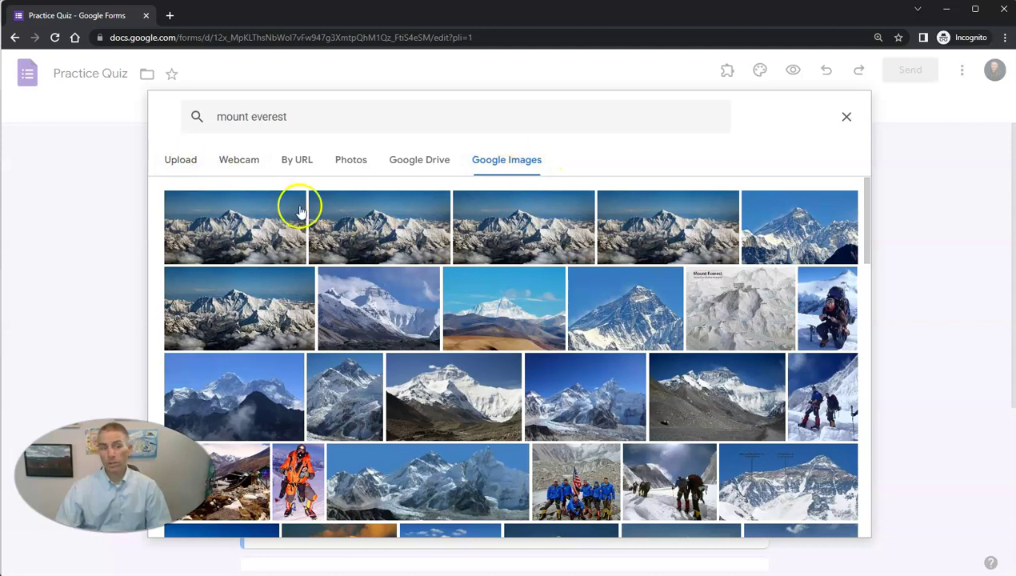
pyautogui.click(183, 166)
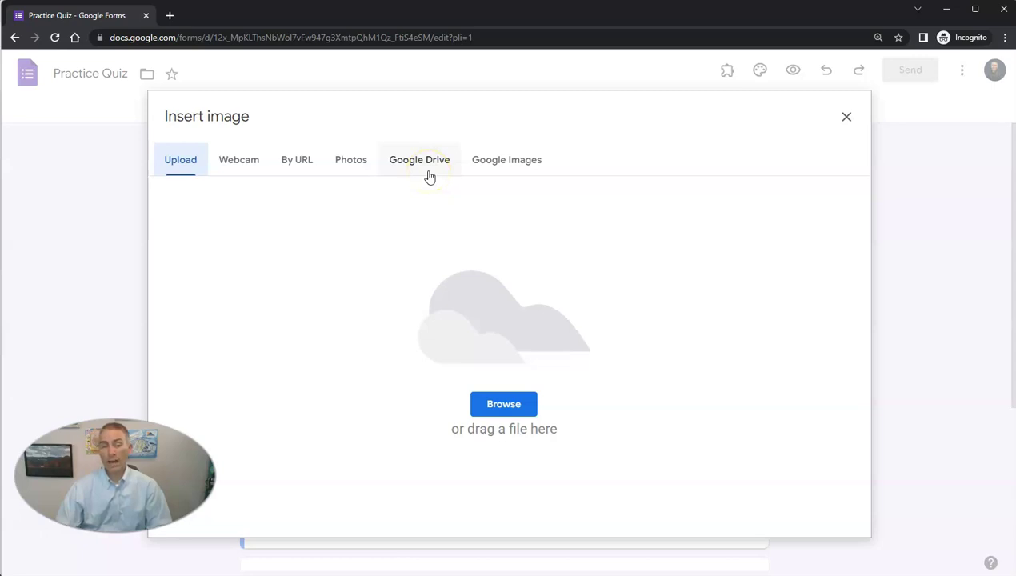
pyautogui.click(524, 172)
pyautogui.click(483, 126)
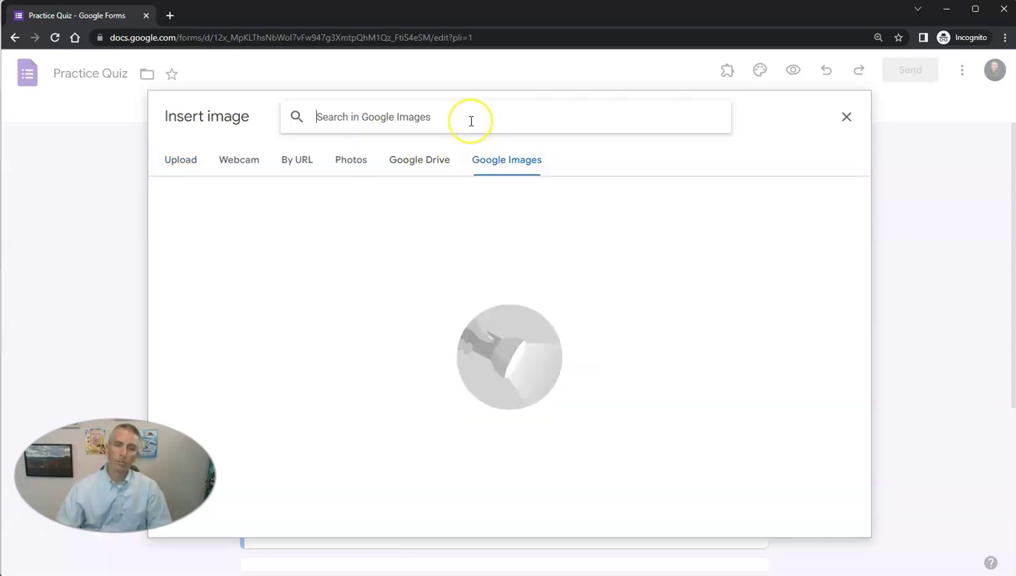
pyautogui.write('mount e')
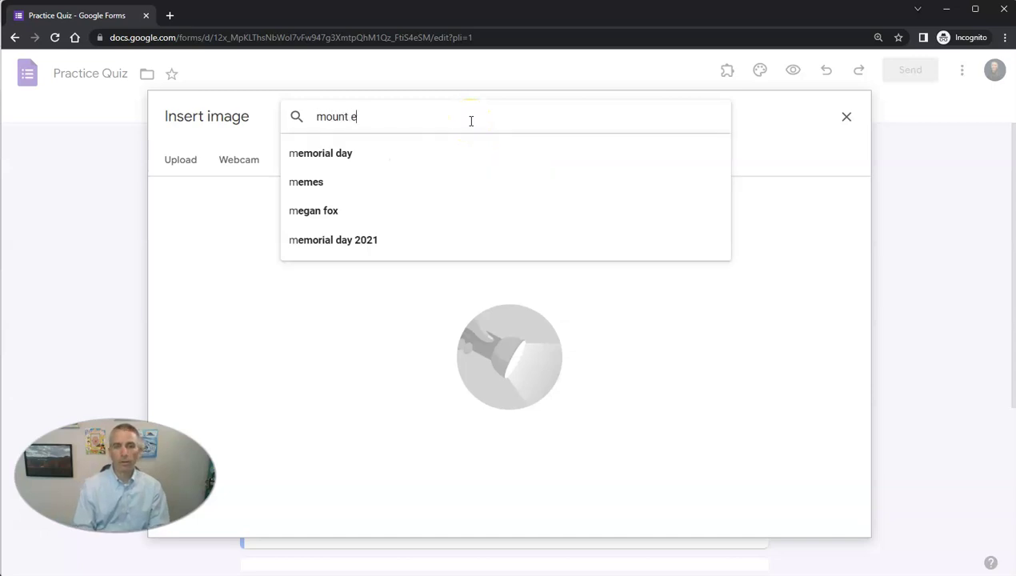
pyautogui.write('verest')
pyautogui.press('Return')
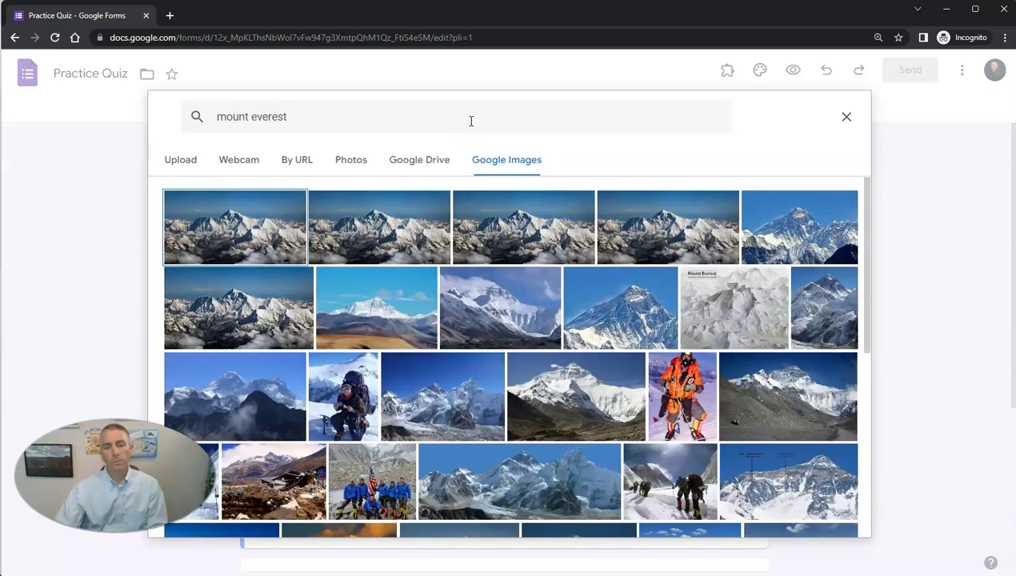
pyautogui.click(247, 233)
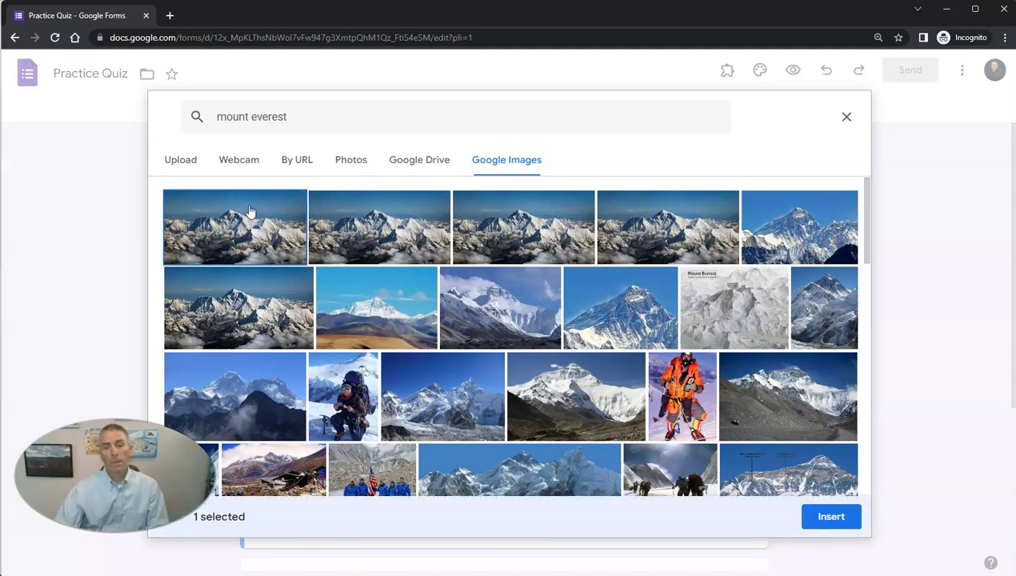
pyautogui.click(834, 518)
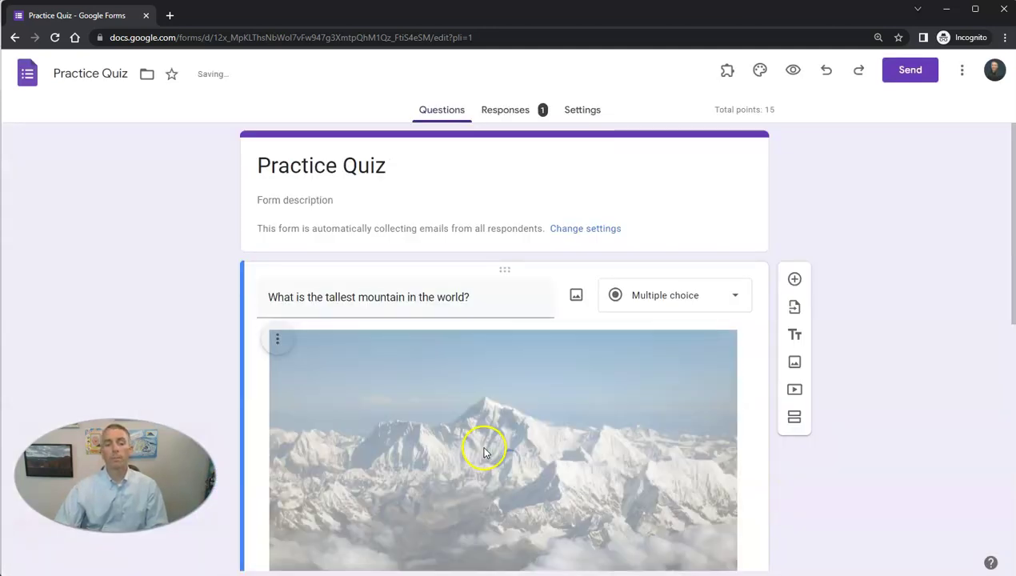
# Add a question after the Everest one titled 'Which one these is not like the other?'
pyautogui.scroll(-5, 429, 429)
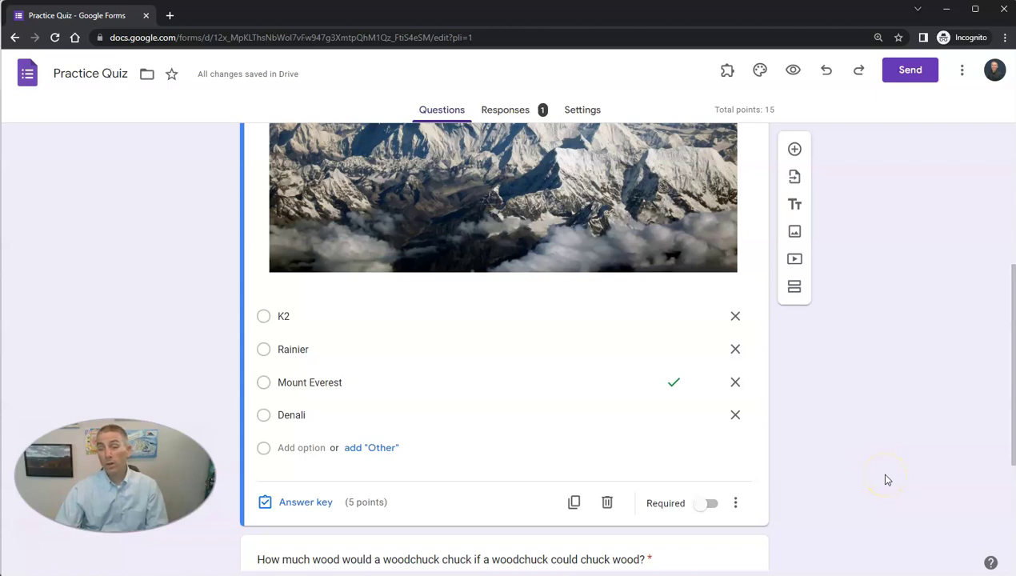
pyautogui.scroll(-1, 853, 495)
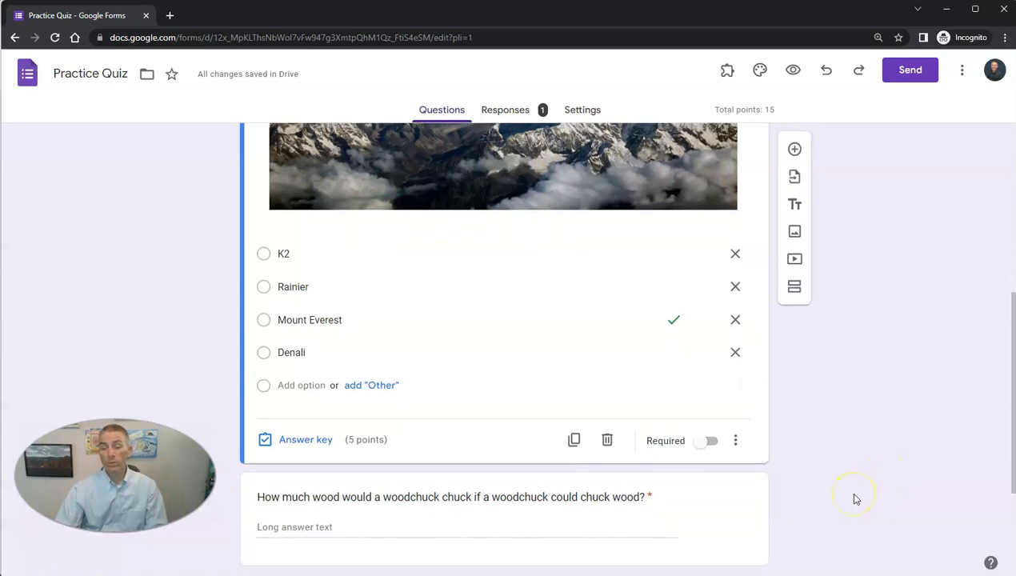
pyautogui.click(796, 150)
pyautogui.scroll(-1, 364, 416)
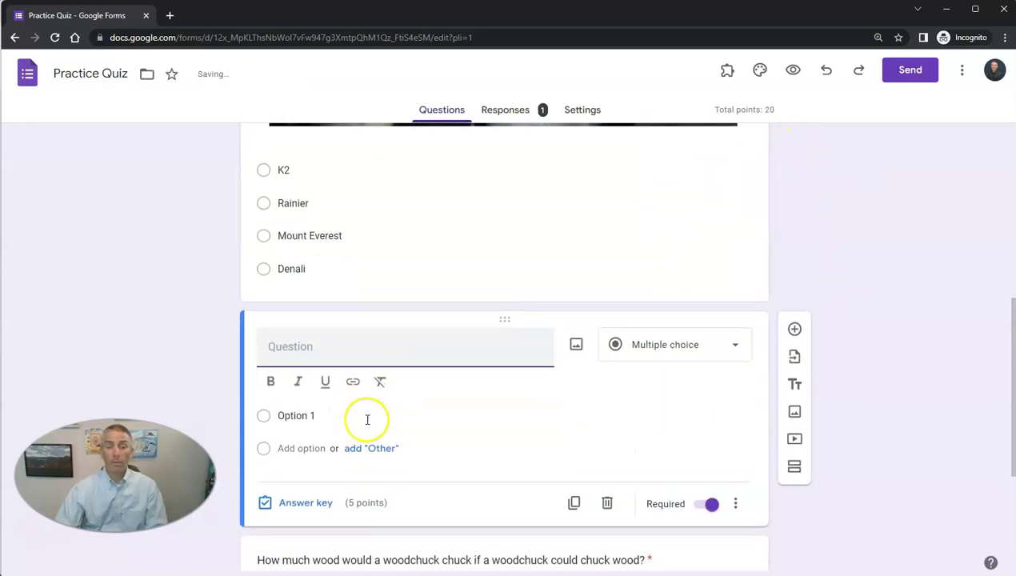
pyautogui.write('Which one these is not like the other?')
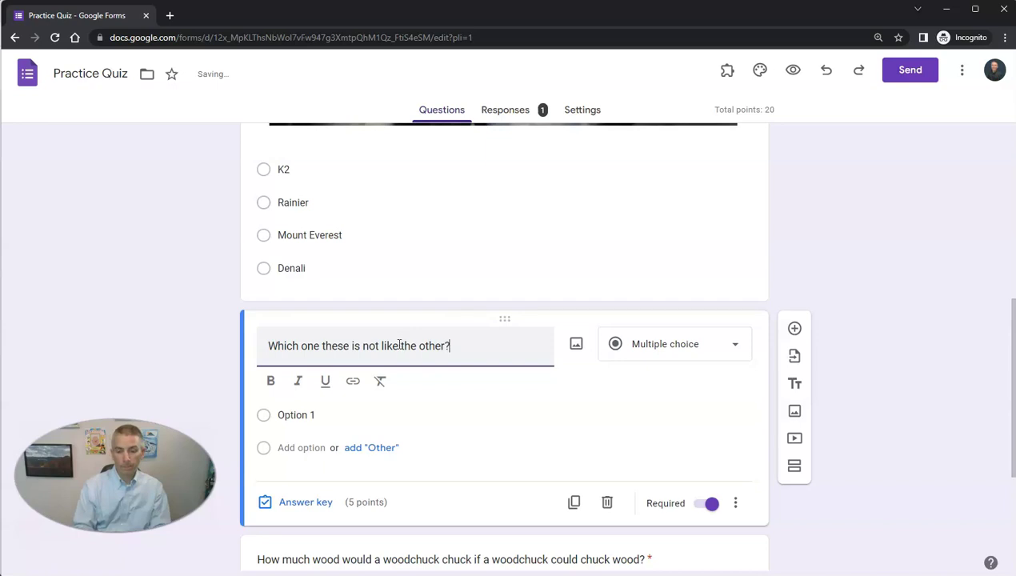
pyautogui.click(400, 346)
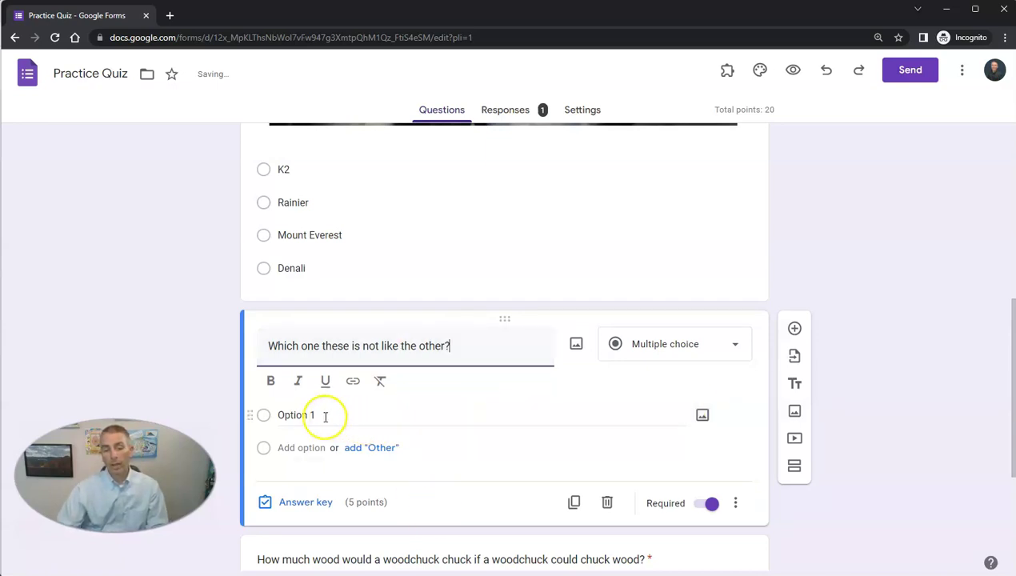
# Give Option 1 a cartoon orange picture from a Google Images 'orange' search
pyautogui.click(702, 416)
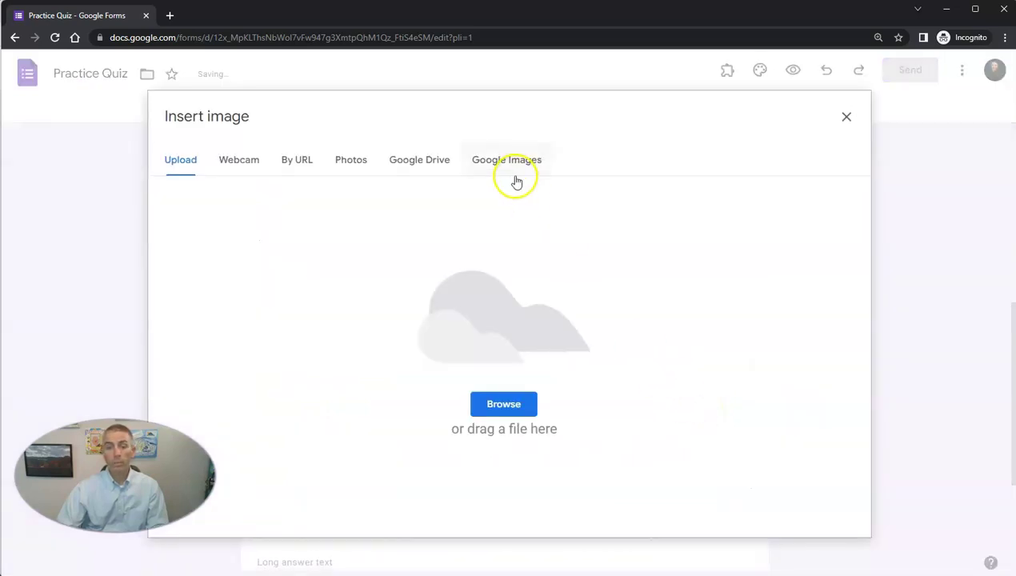
pyautogui.click(508, 160)
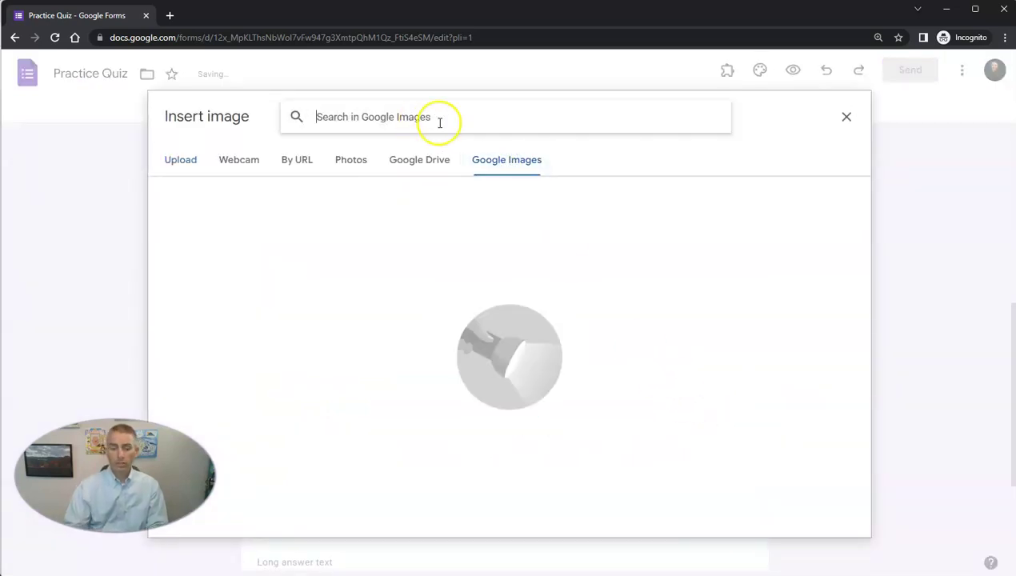
pyautogui.write('orange')
pyautogui.press('Return')
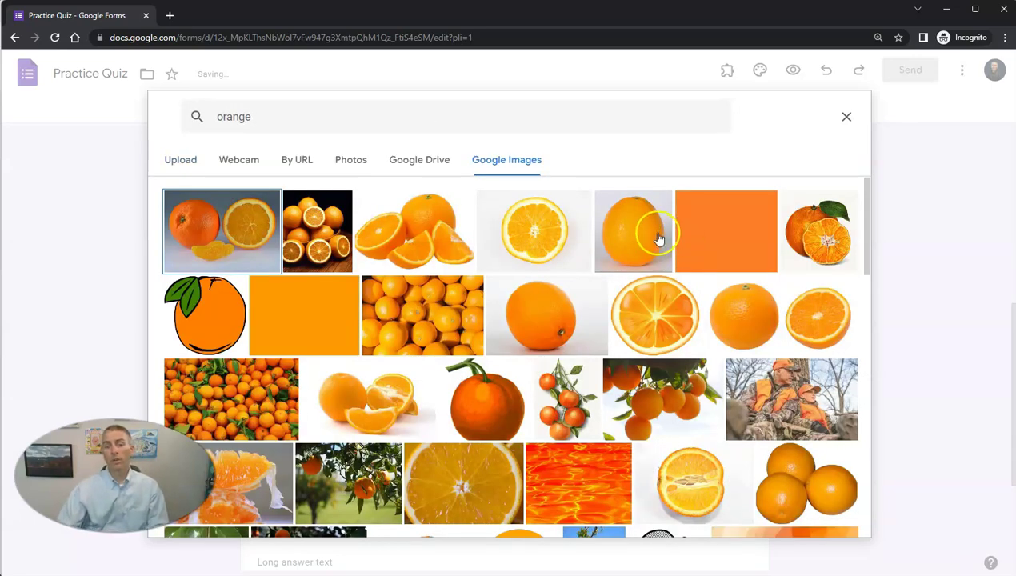
pyautogui.click(220, 322)
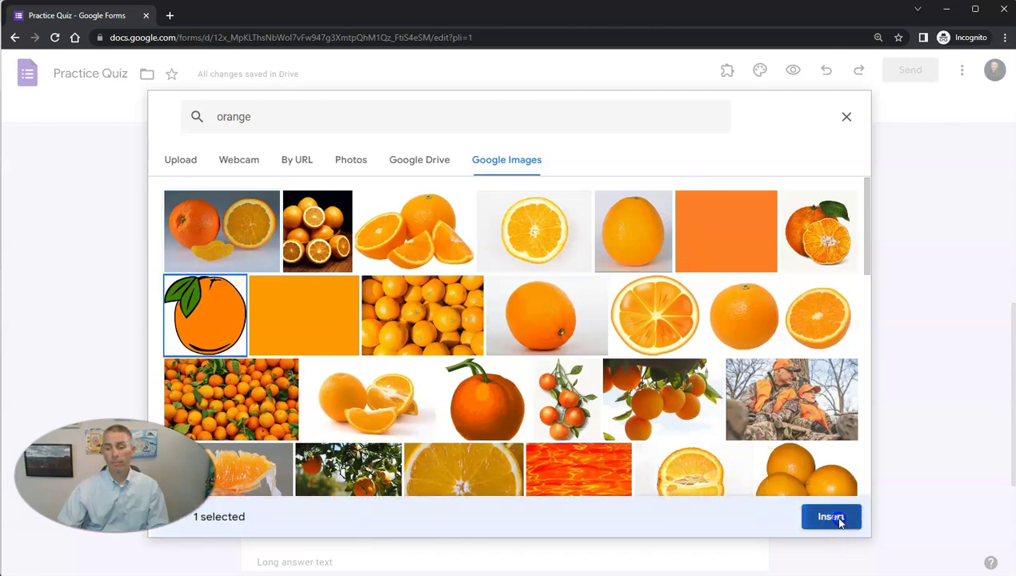
pyautogui.click(840, 519)
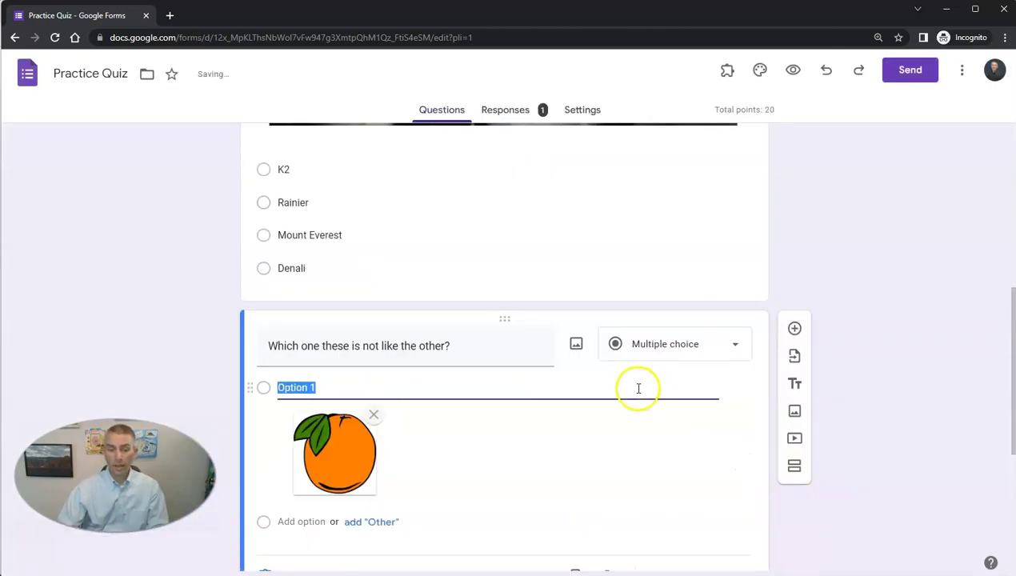
# Add Option 2 with a cartoon red apple picture from a Google Images 'apple' search
pyautogui.scroll(-1, 593, 449)
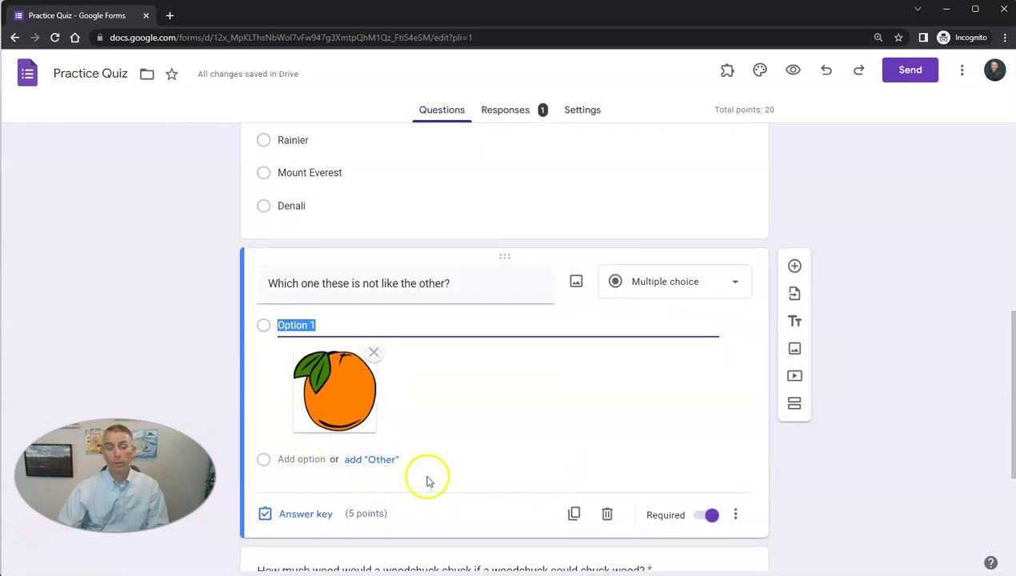
pyautogui.click(317, 459)
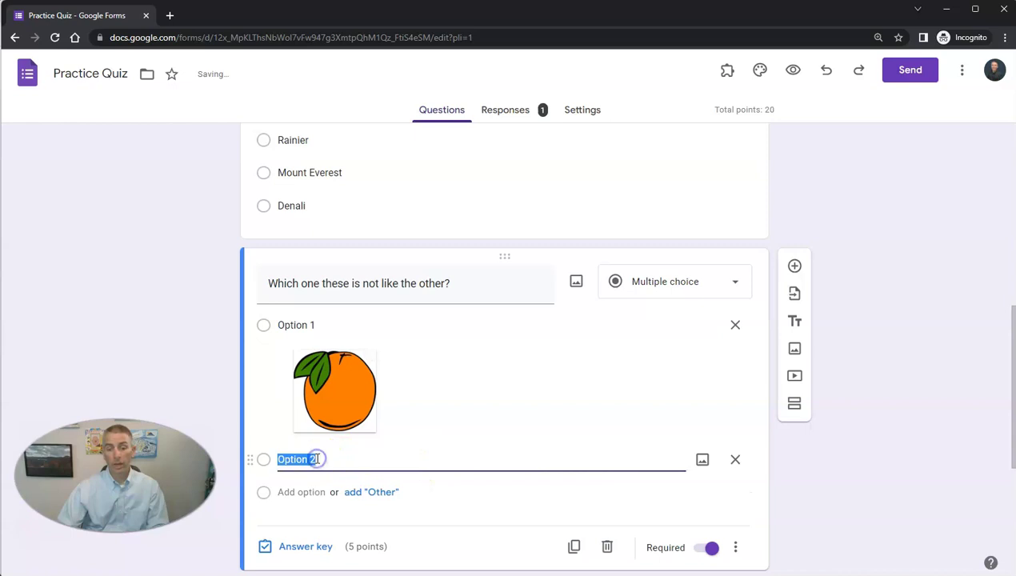
pyautogui.click(703, 463)
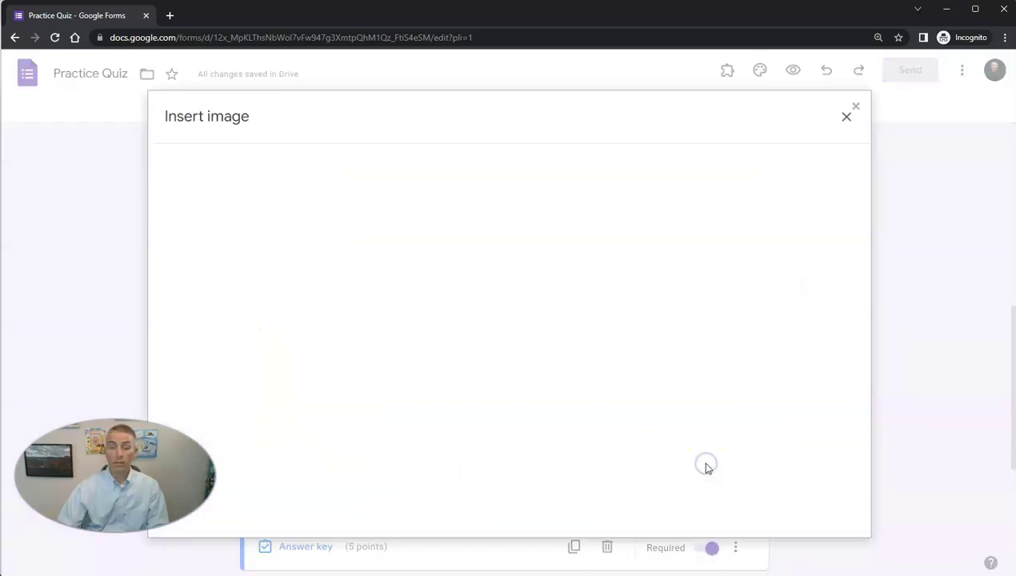
pyautogui.click(513, 168)
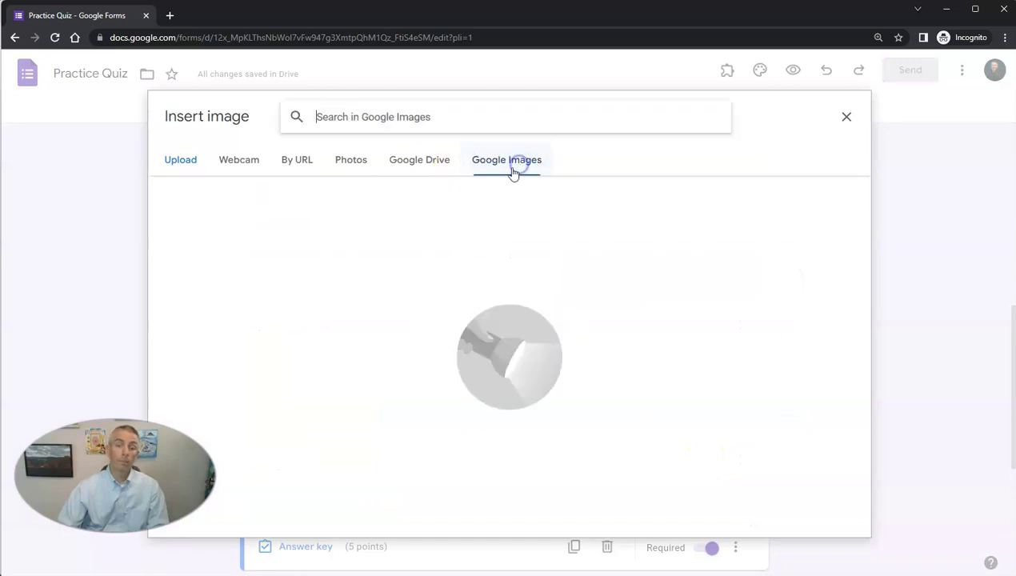
pyautogui.click(428, 124)
pyautogui.write('ap')
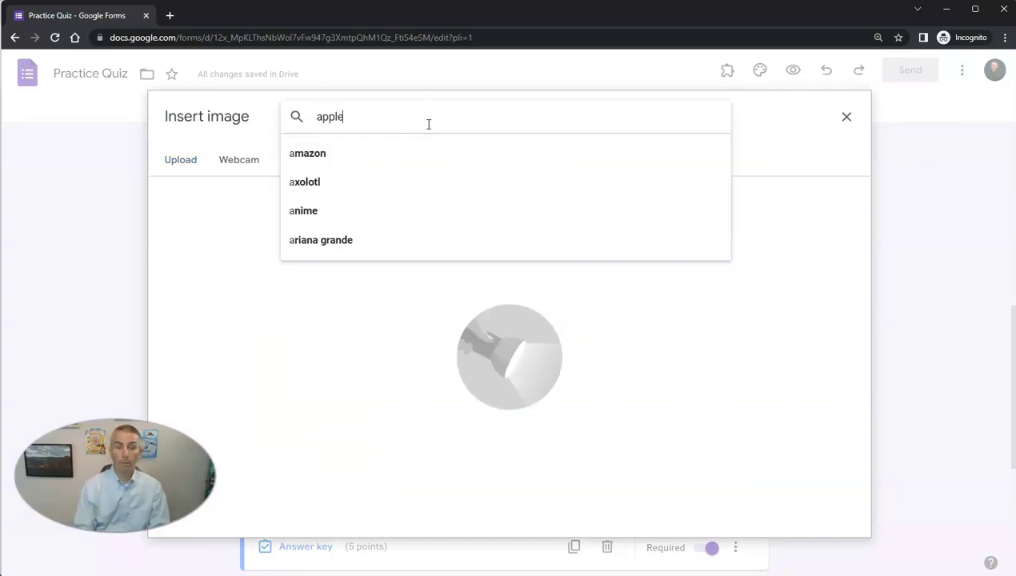
pyautogui.write('ple')
pyautogui.press('Return')
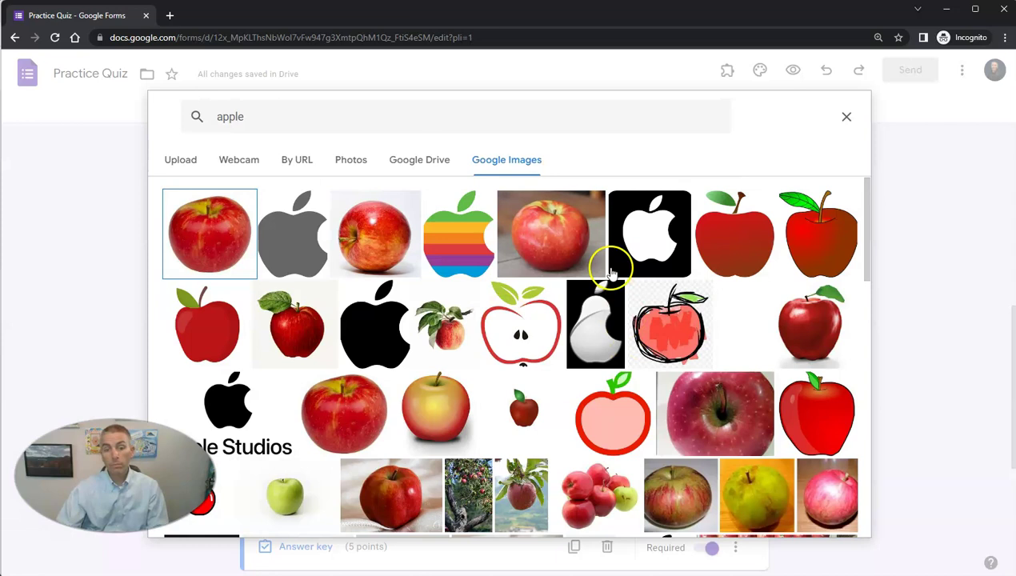
pyautogui.click(208, 324)
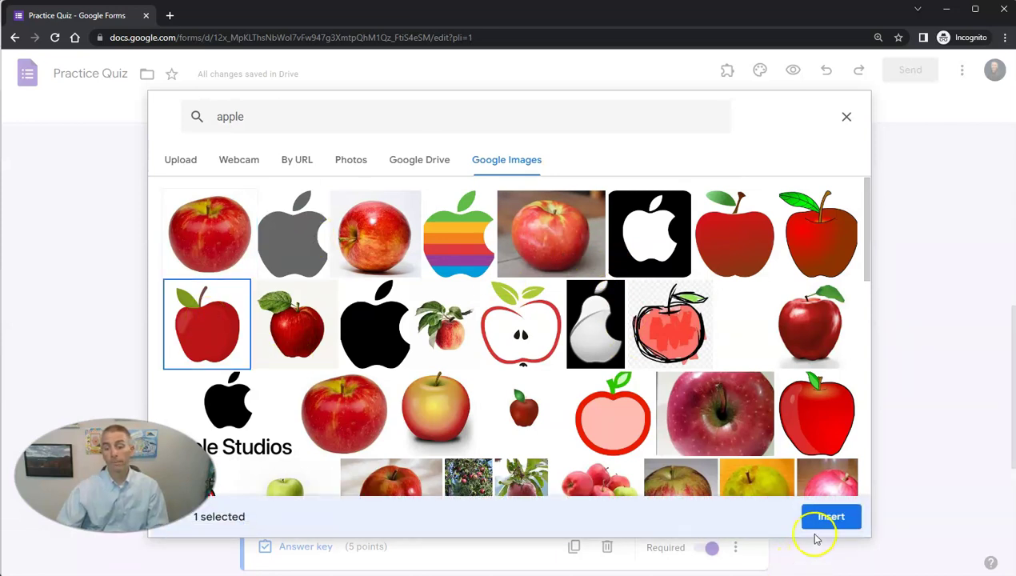
pyautogui.click(828, 517)
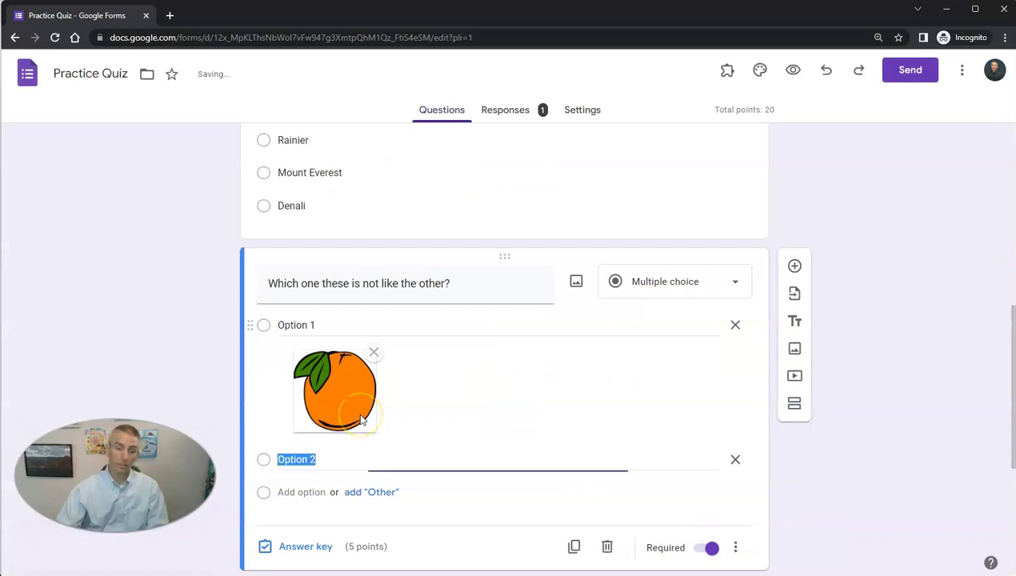
# Add Option 3 with another cartoon orange picture from Google Images
pyautogui.scroll(-2, 424, 445)
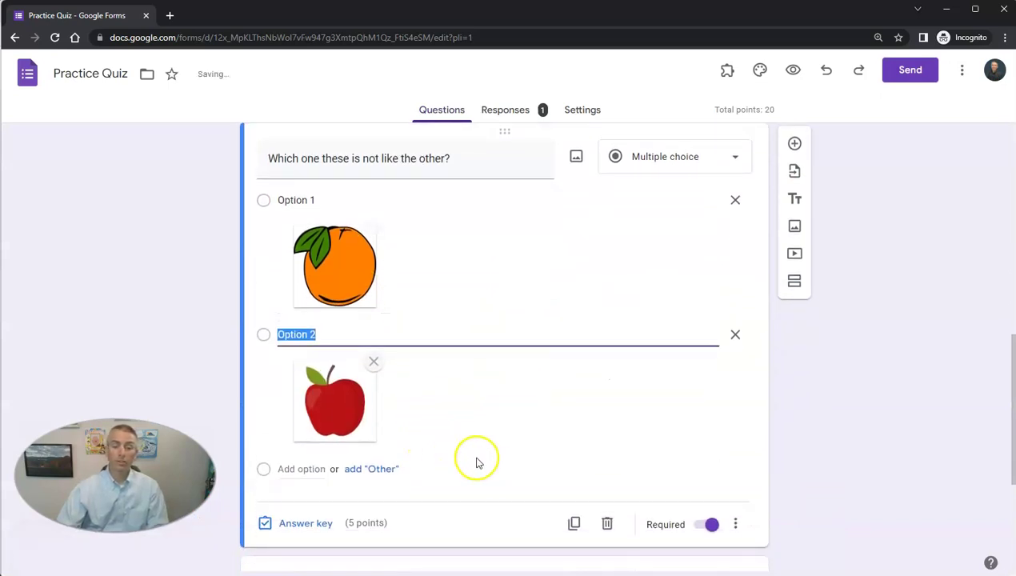
pyautogui.click(312, 469)
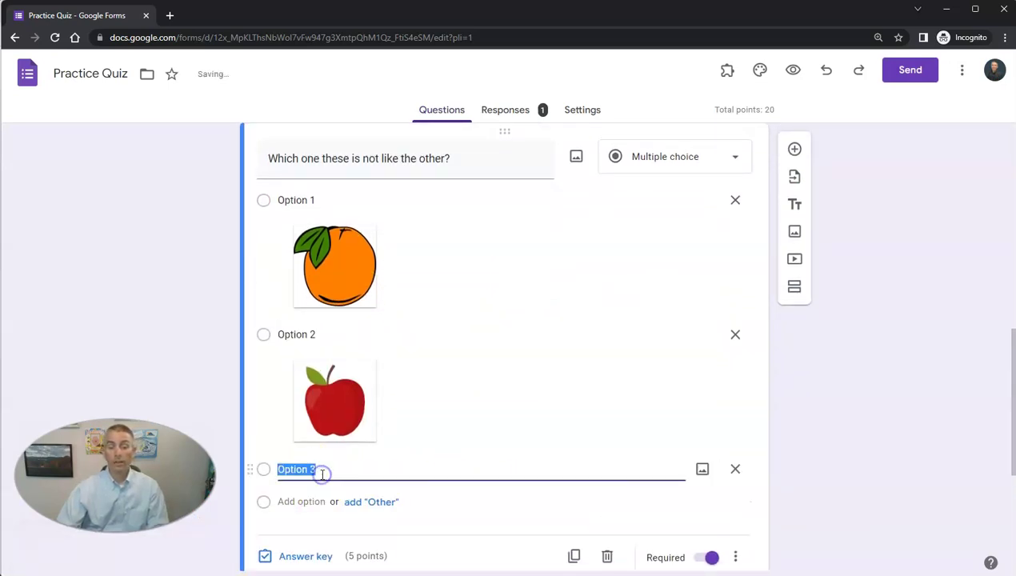
pyautogui.click(703, 472)
pyautogui.click(520, 164)
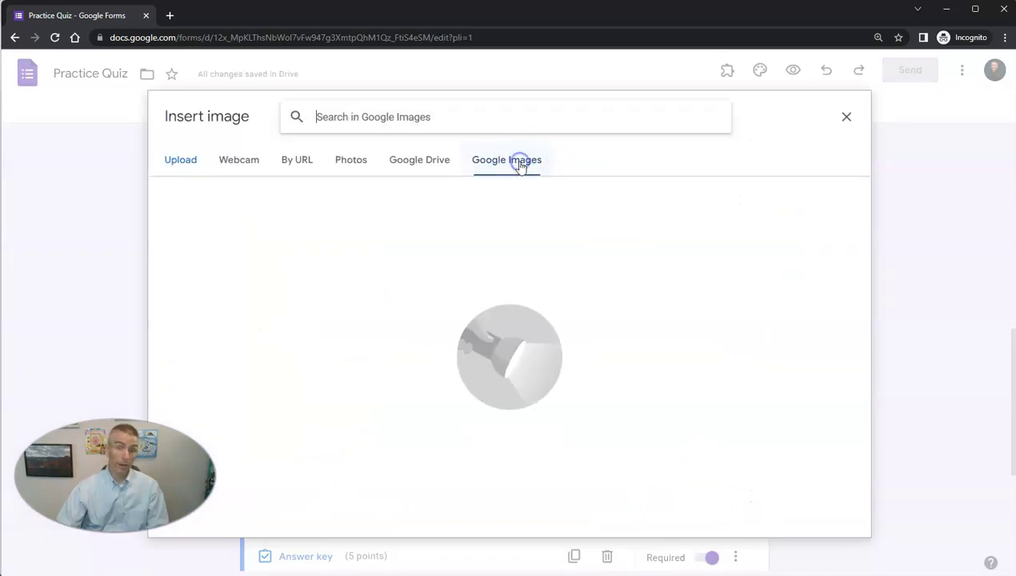
pyautogui.click(474, 127)
pyautogui.write('orange')
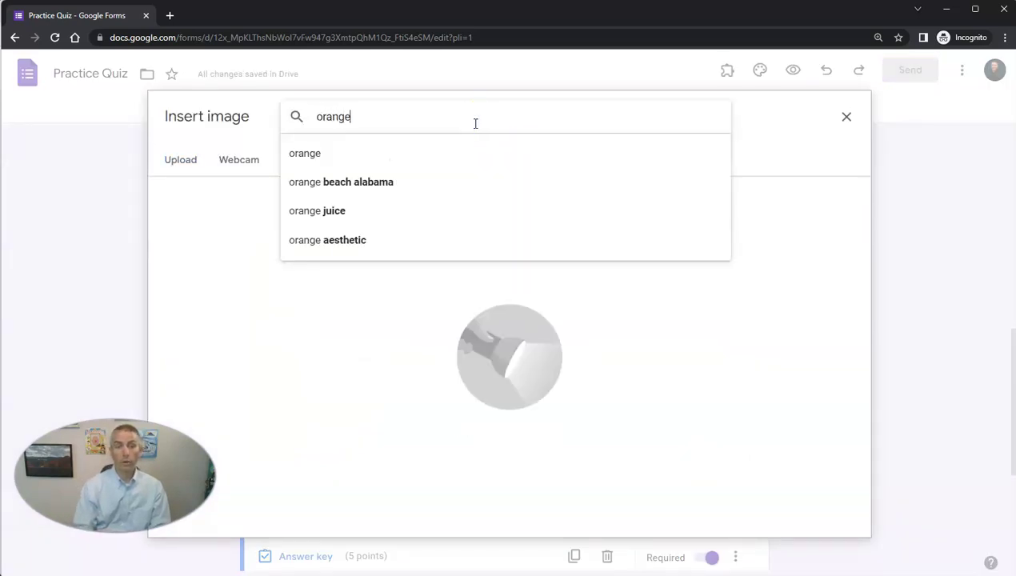
pyautogui.press('Return')
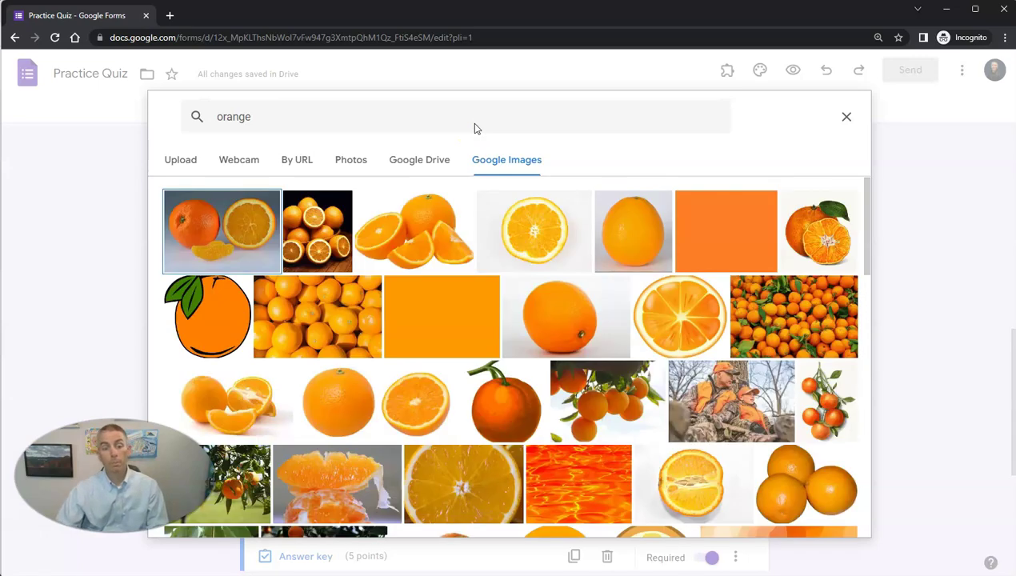
pyautogui.click(192, 308)
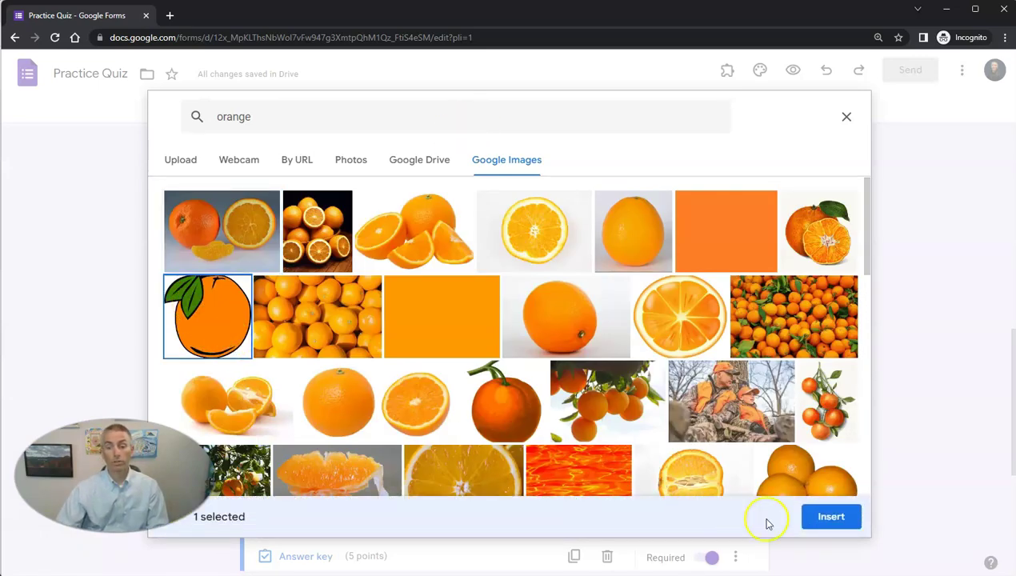
pyautogui.click(830, 517)
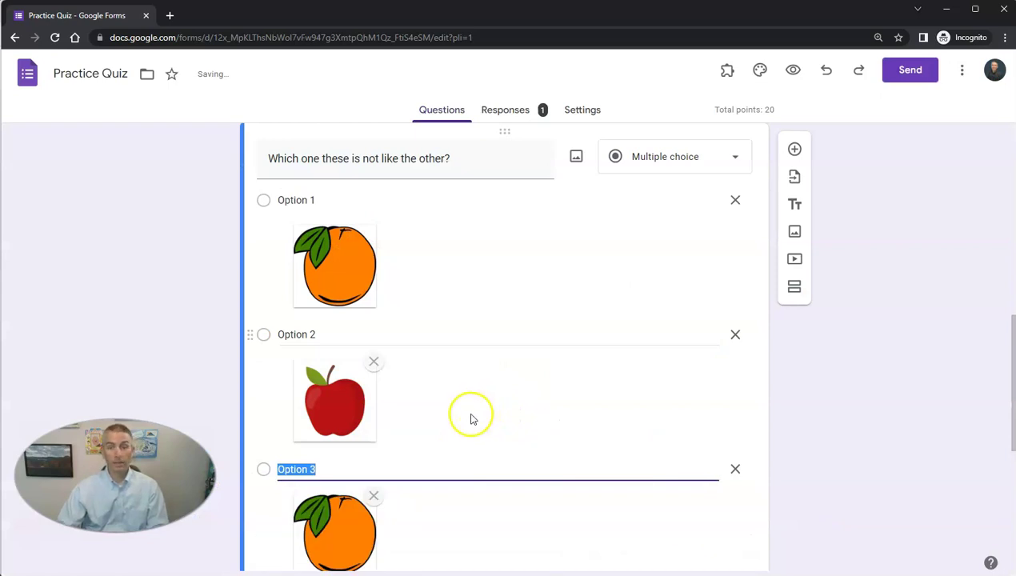
pyautogui.scroll(-1, 483, 468)
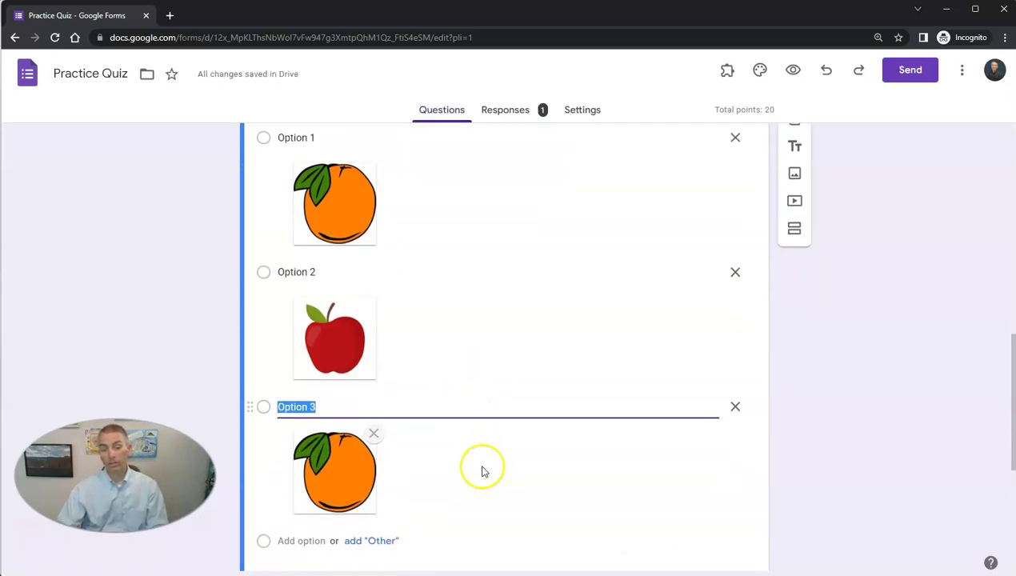
# Mark the apple in Option 2 as the correct answer in the answer key
pyautogui.scroll(-2, 484, 473)
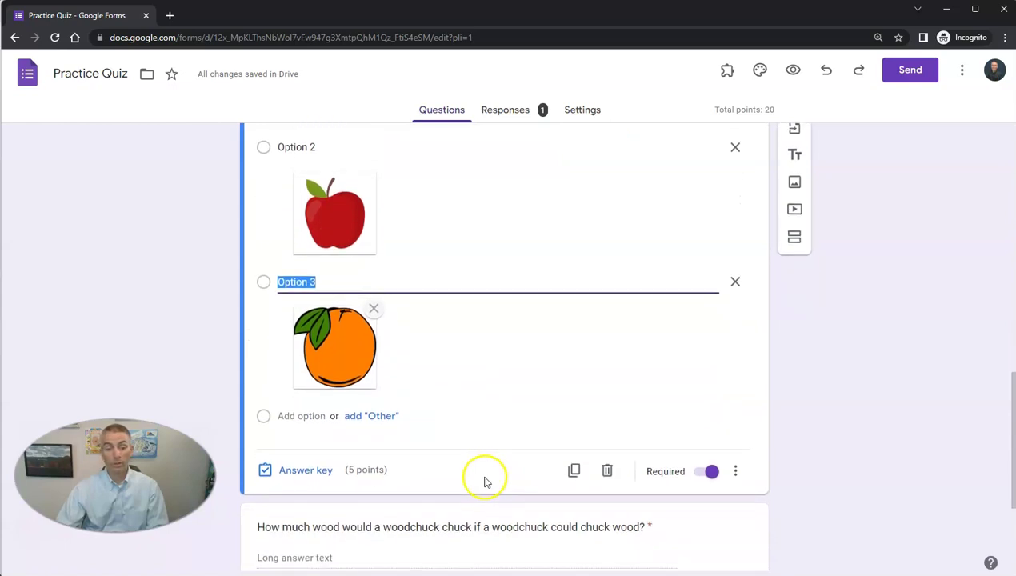
pyautogui.click(315, 472)
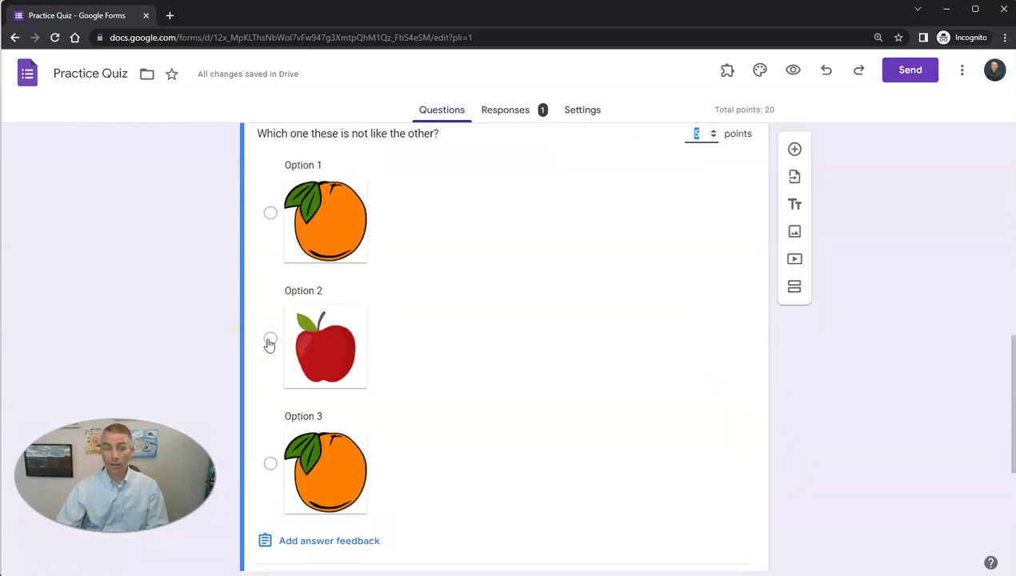
pyautogui.click(269, 341)
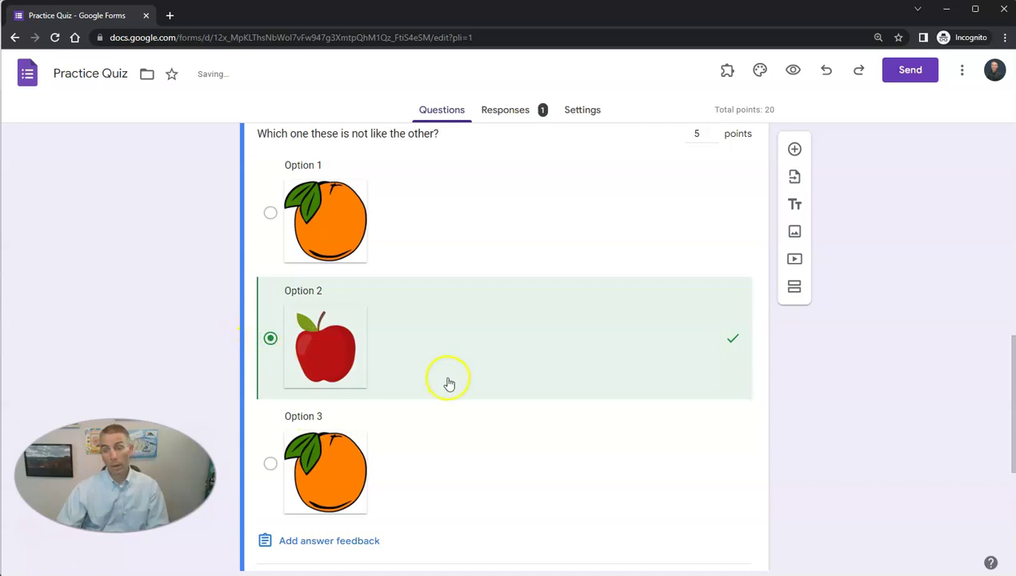
pyautogui.scroll(-1, 446, 383)
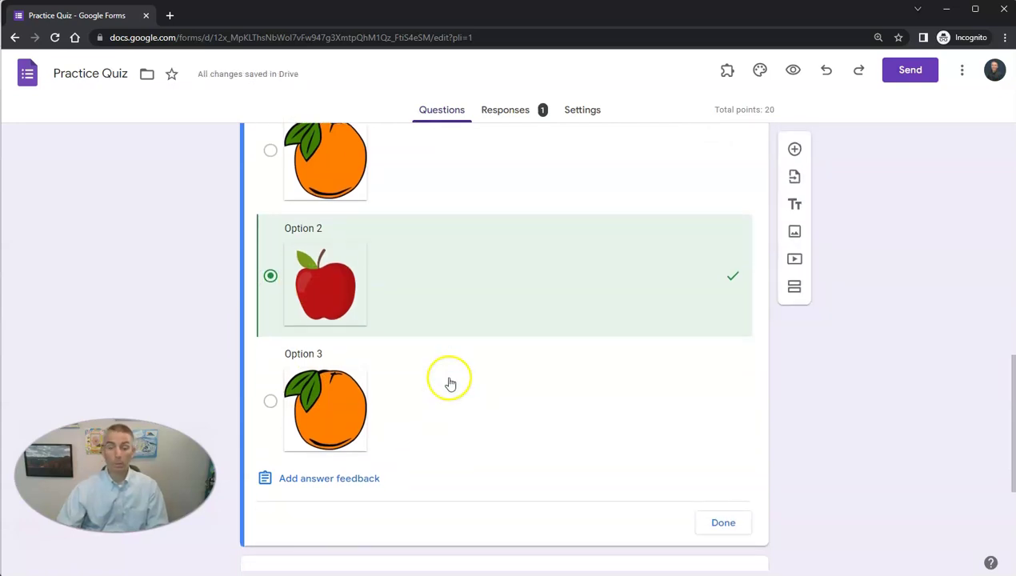
pyautogui.click(724, 525)
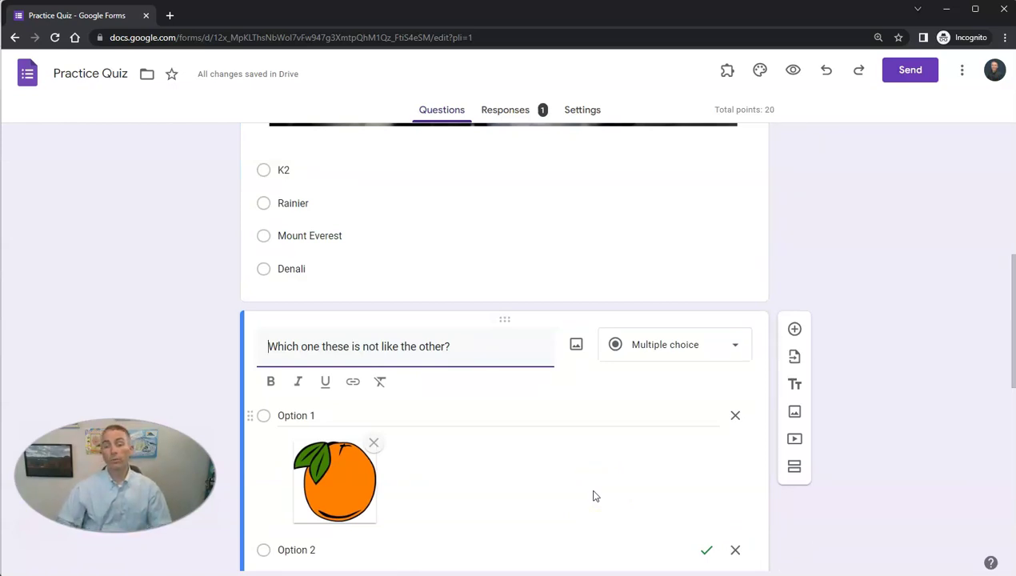
# Insert the woodchuck dad joke YouTube video after the fruit question, titled 'Watch this joke.'
pyautogui.click(596, 496)
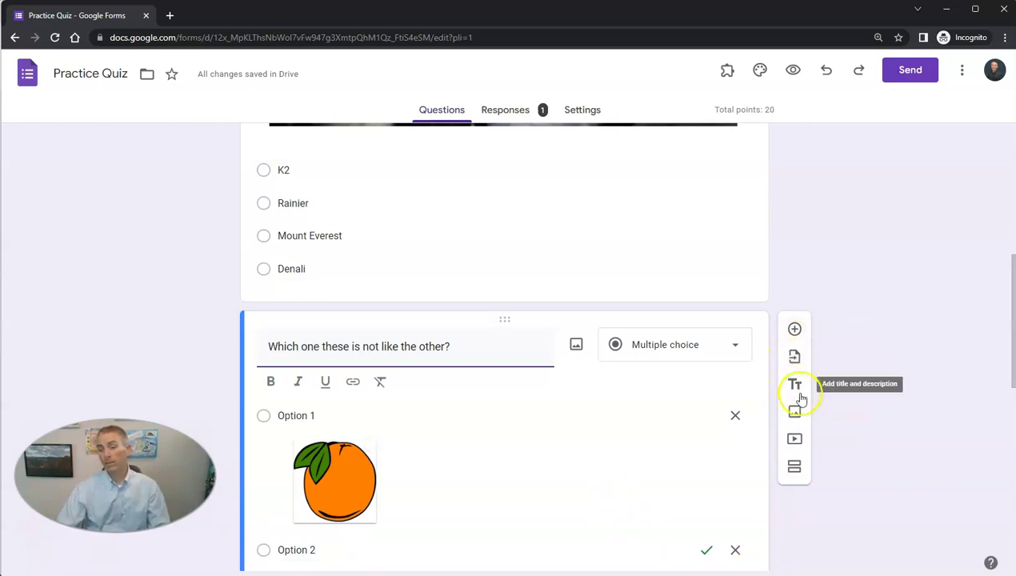
pyautogui.click(796, 440)
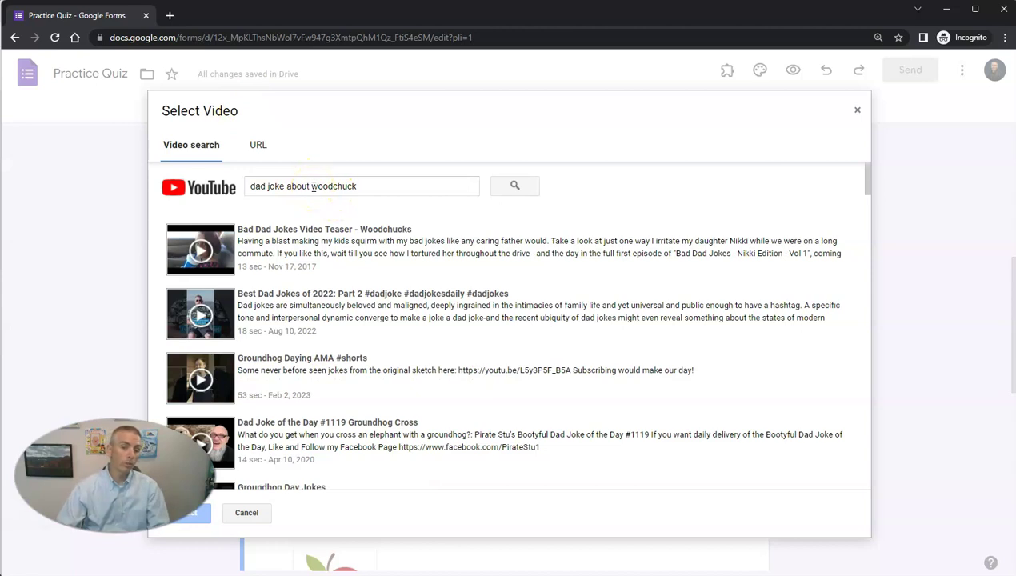
pyautogui.click(379, 242)
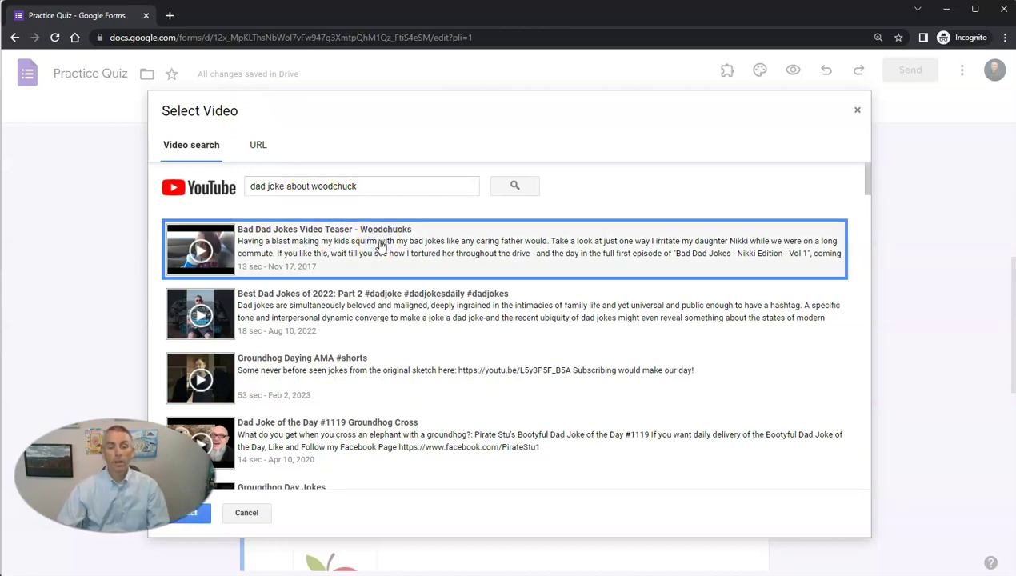
pyautogui.click(204, 252)
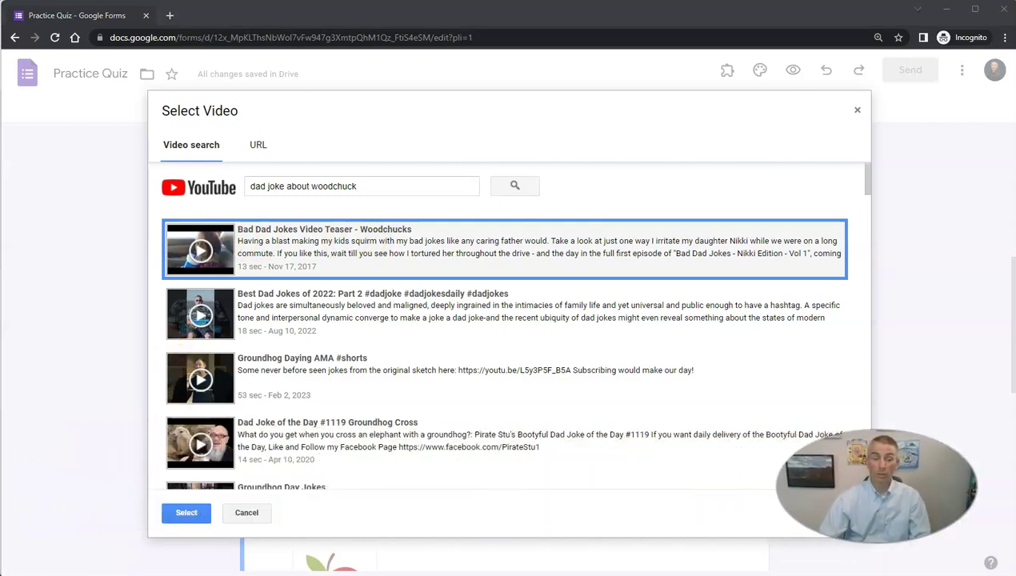
pyautogui.click(187, 512)
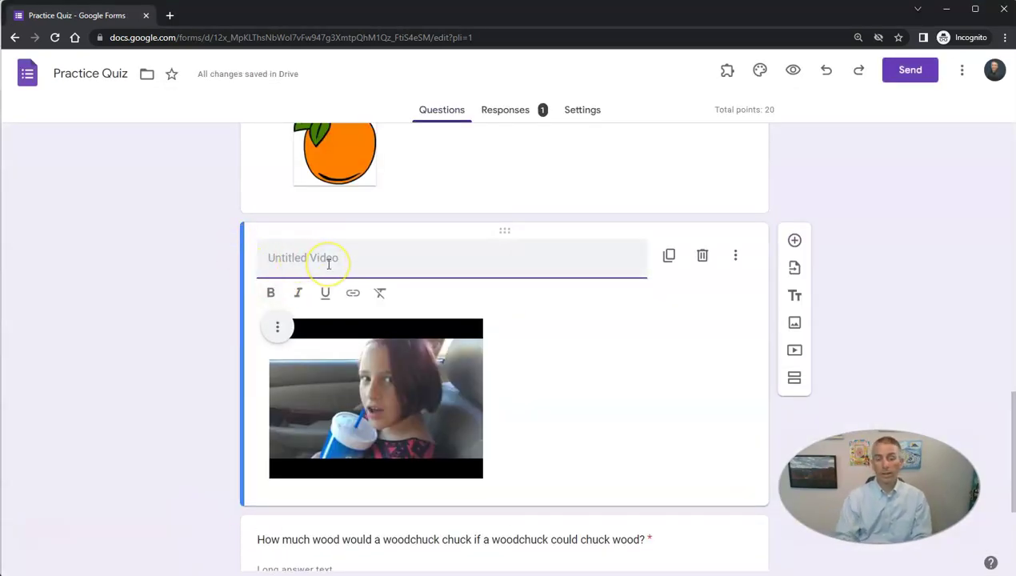
pyautogui.write('Do y')
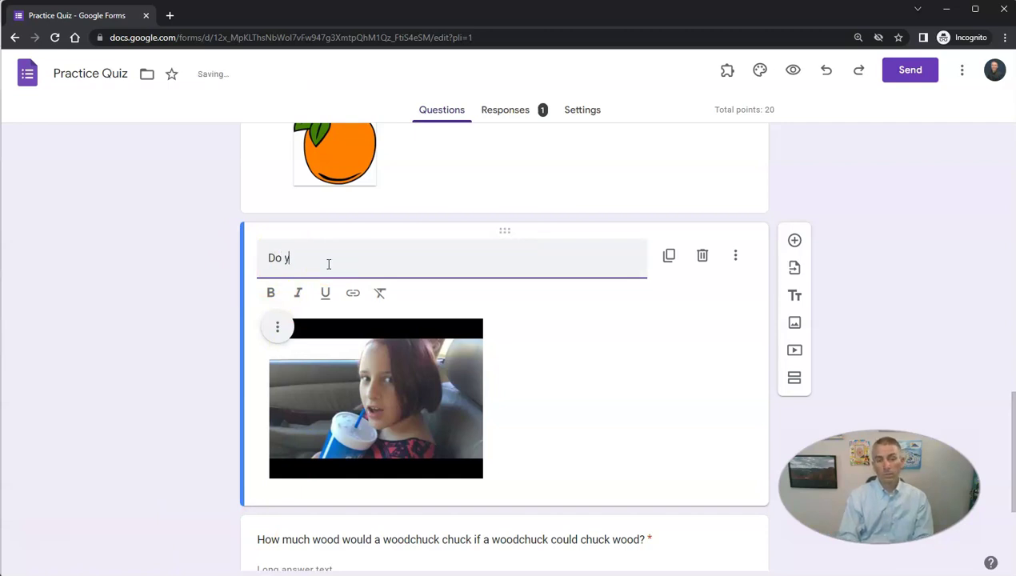
pyautogui.write('Watc')
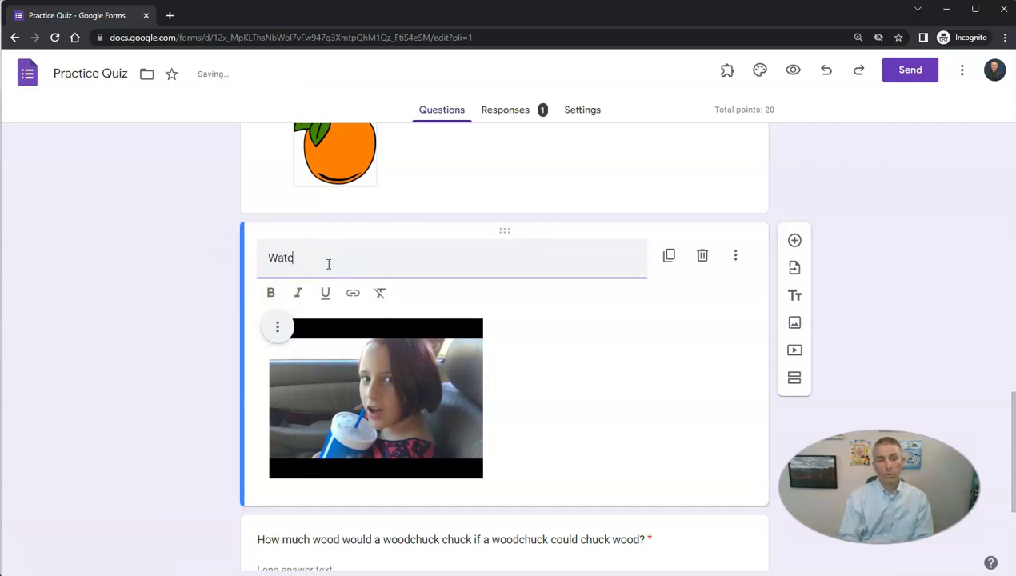
pyautogui.write('h this joke.')
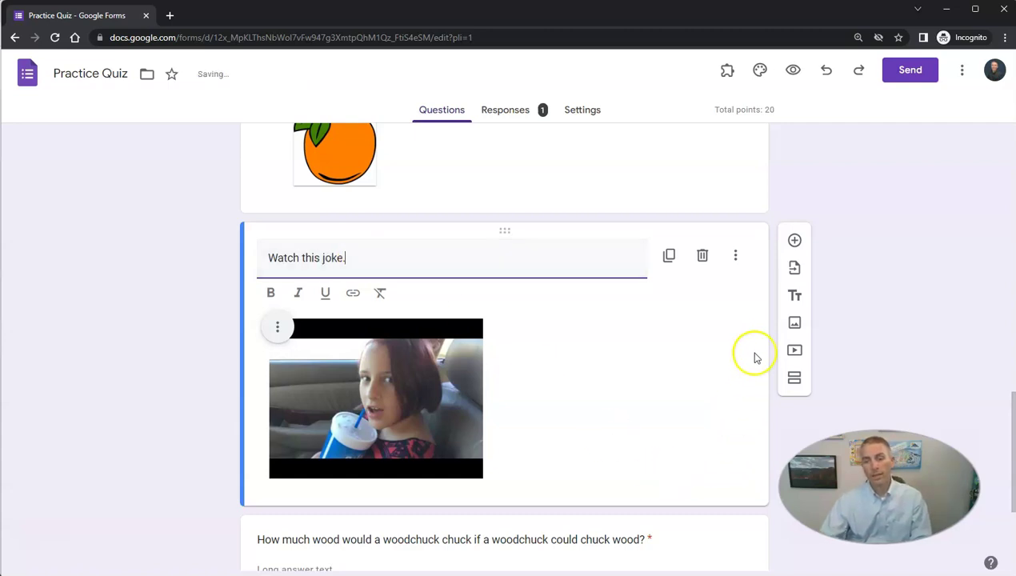
pyautogui.click(608, 463)
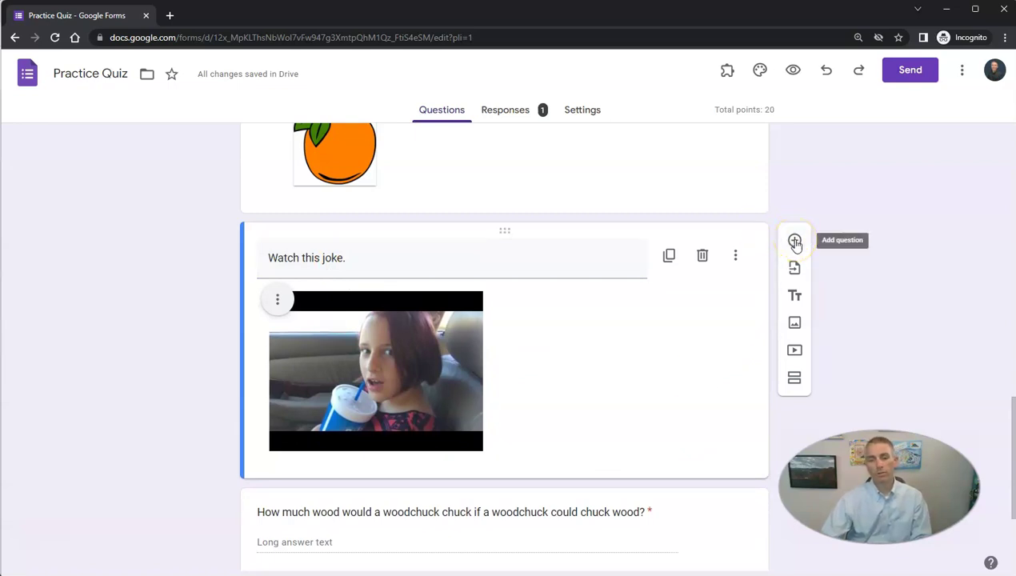
# Add 'Do you think that was a funny joke?' with Yes and No options, worth 0 points
pyautogui.click(795, 242)
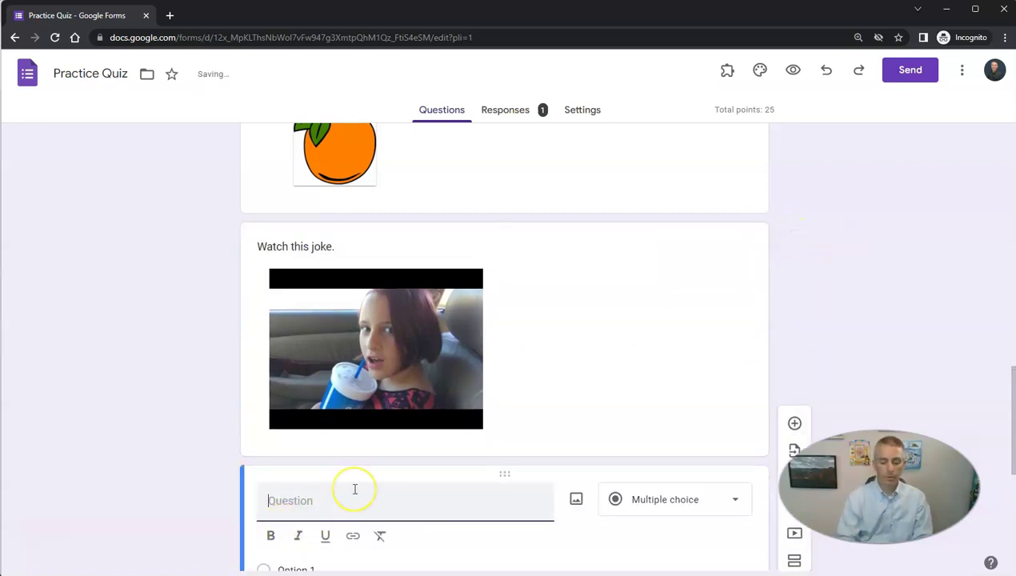
pyautogui.write('Do you think that was a funny')
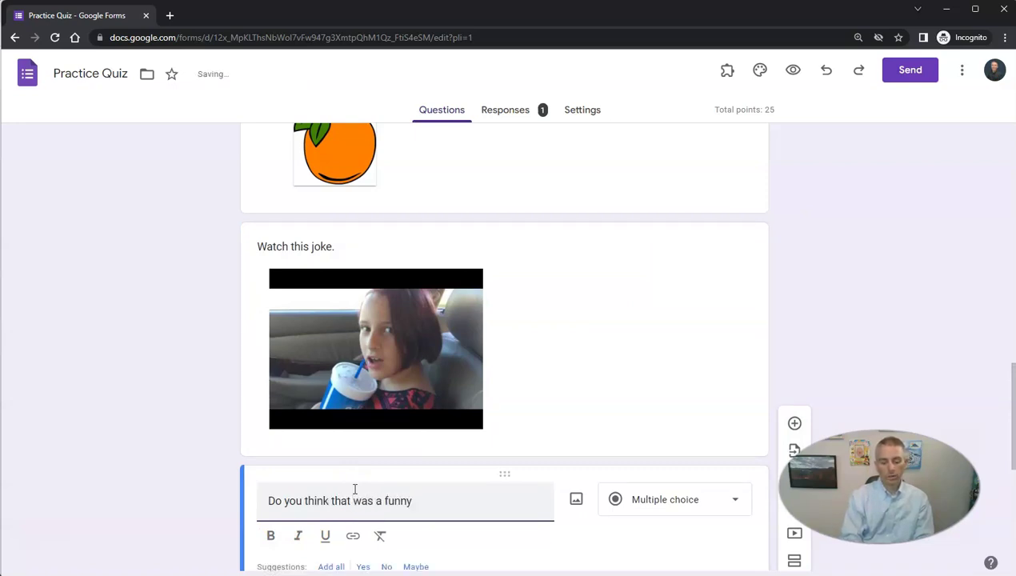
pyautogui.write('?')
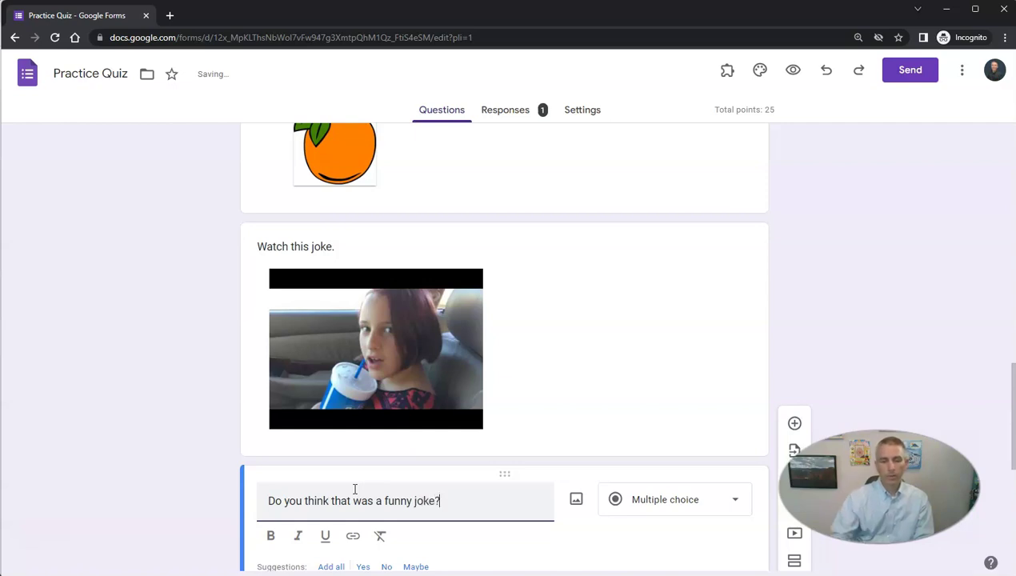
pyautogui.scroll(-3, 360, 481)
pyautogui.click(361, 381)
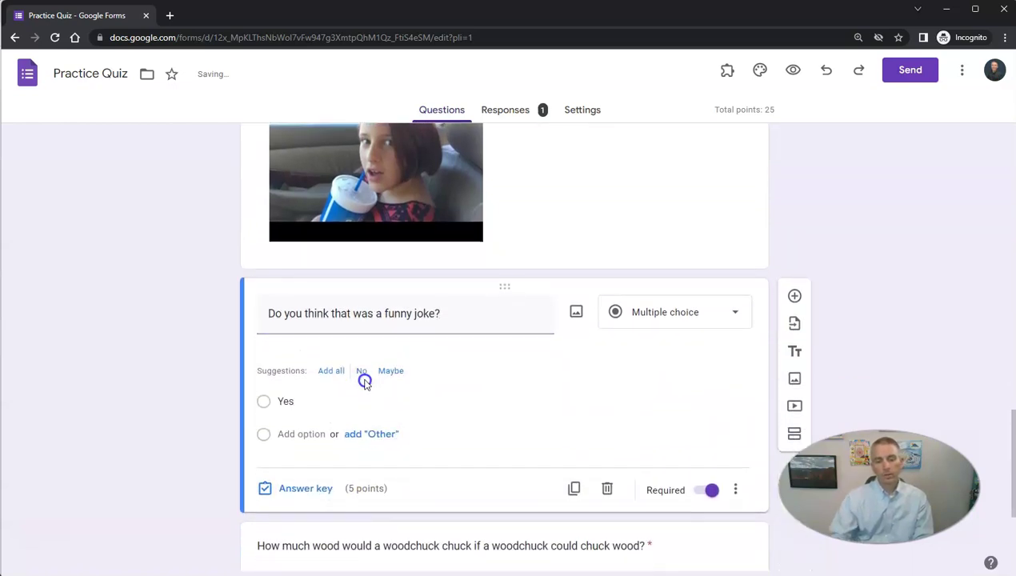
pyautogui.click(366, 353)
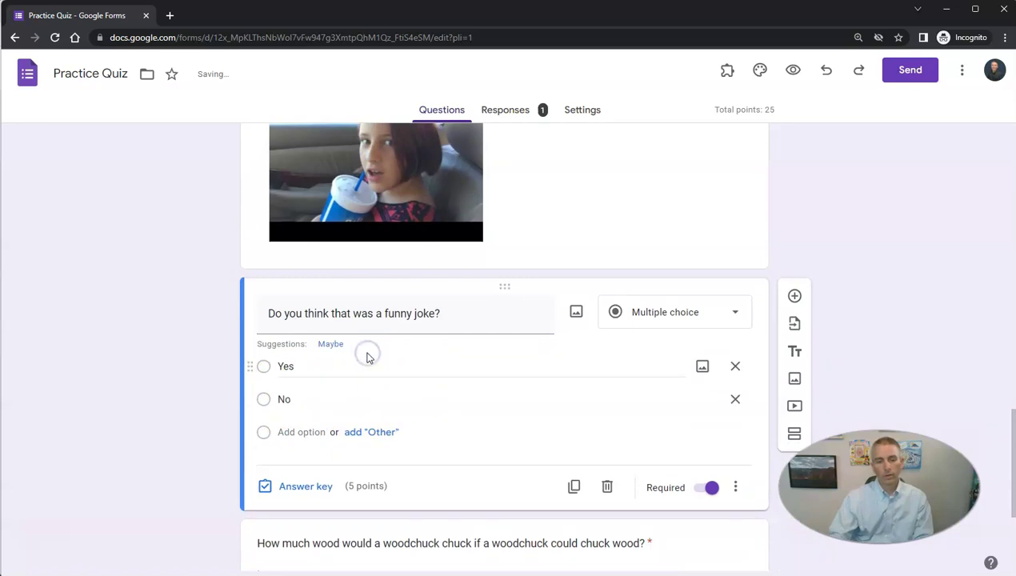
pyautogui.click(323, 490)
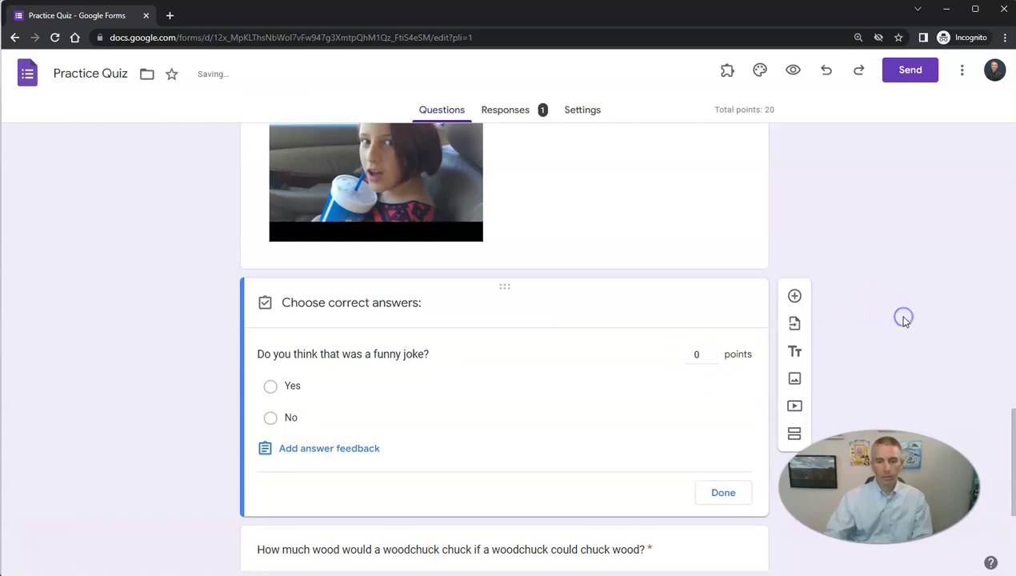
pyautogui.click(736, 500)
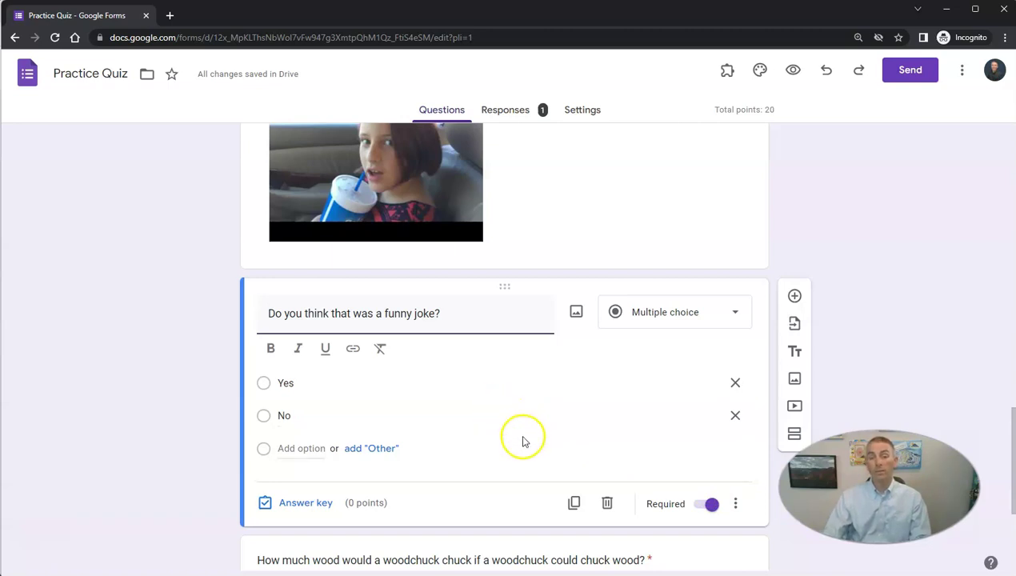
# Open the Everest question's answer key and edit its 'Keep trying.' incorrect-answer feedback
pyautogui.scroll(3, 527, 450)
pyautogui.scroll(6, 527, 453)
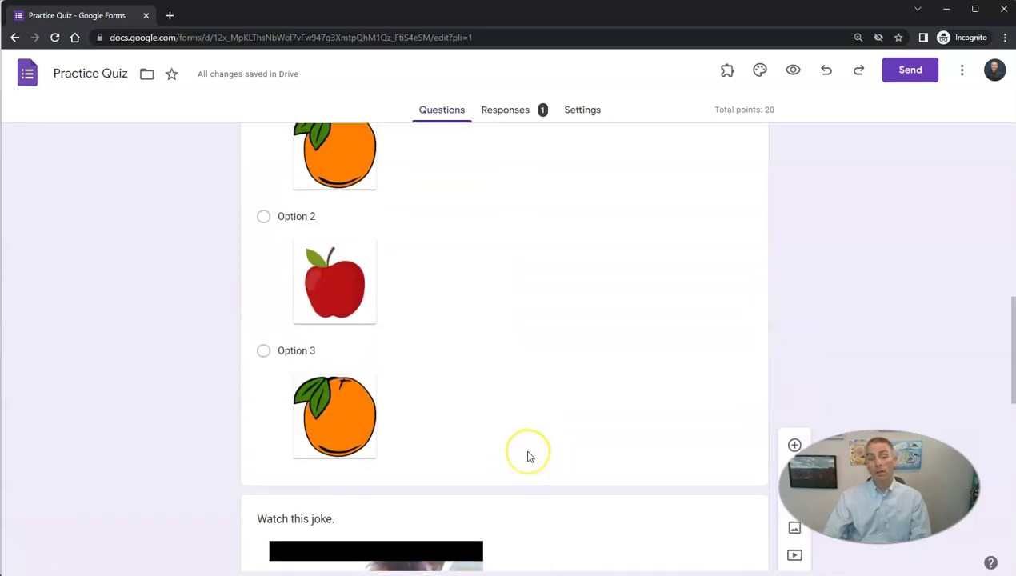
pyautogui.scroll(2, 528, 457)
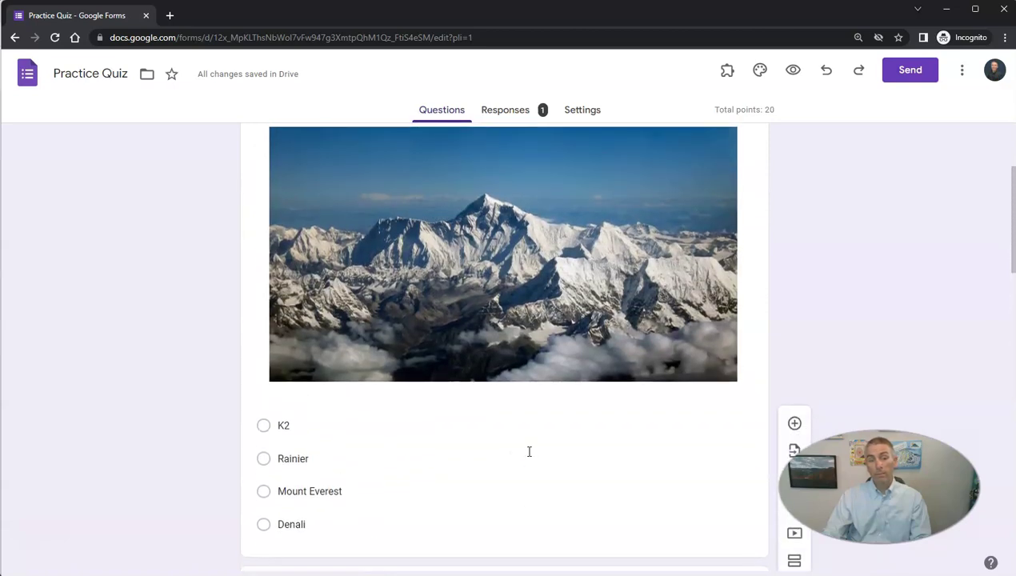
pyautogui.click(521, 468)
pyautogui.click(504, 437)
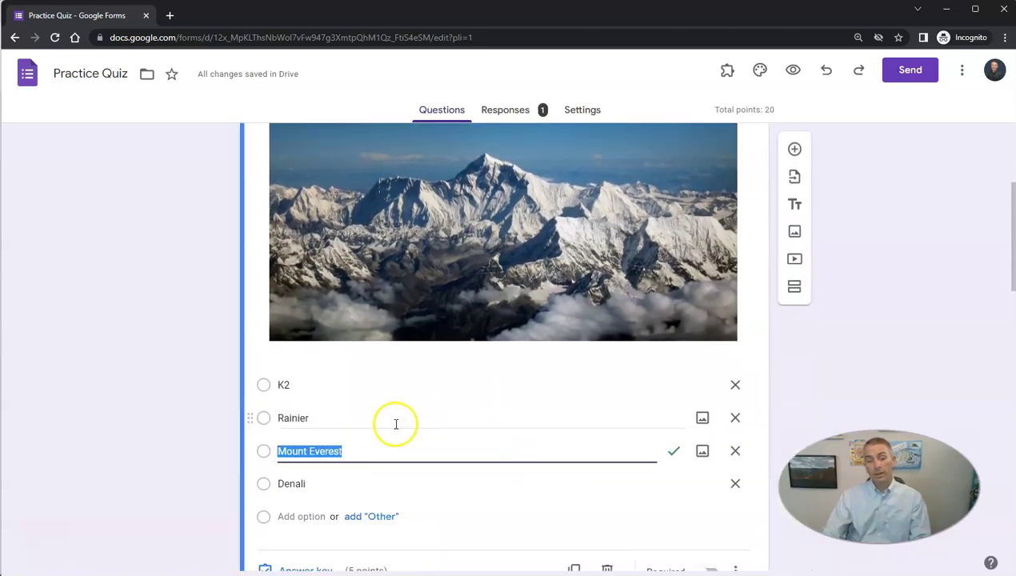
pyautogui.scroll(-2, 394, 422)
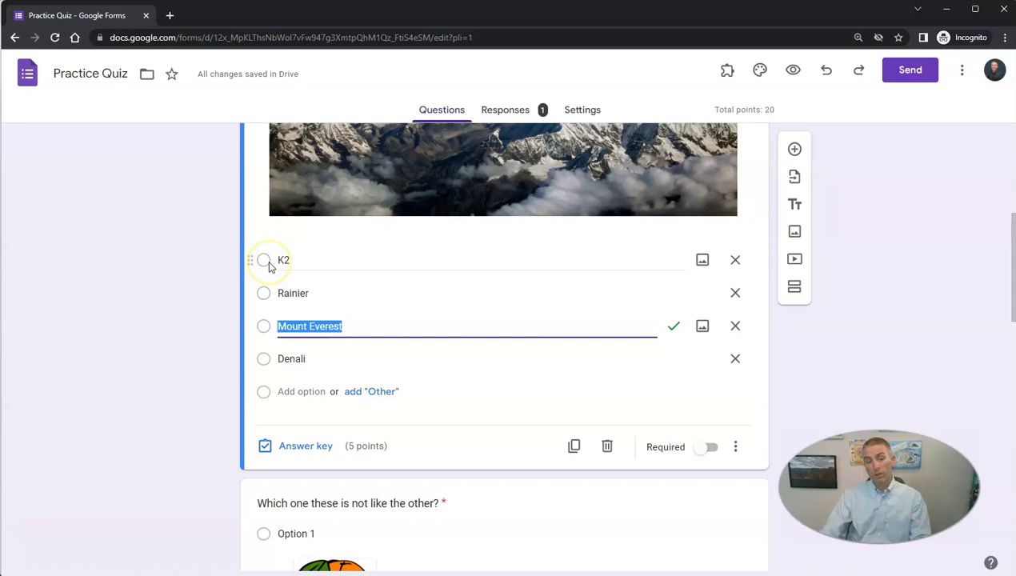
pyautogui.click(309, 444)
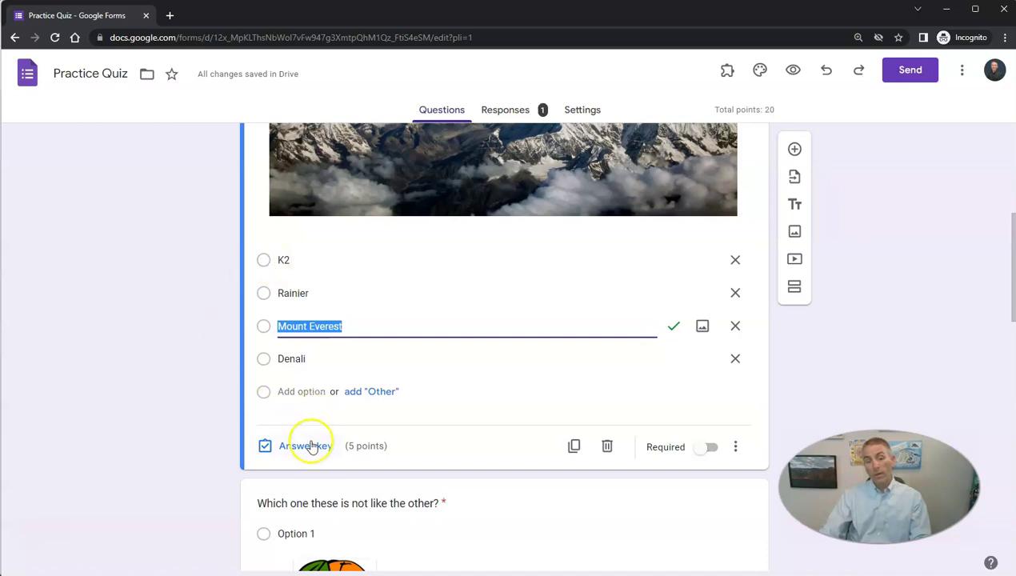
pyautogui.click(333, 400)
pyautogui.scroll(-7, 360, 396)
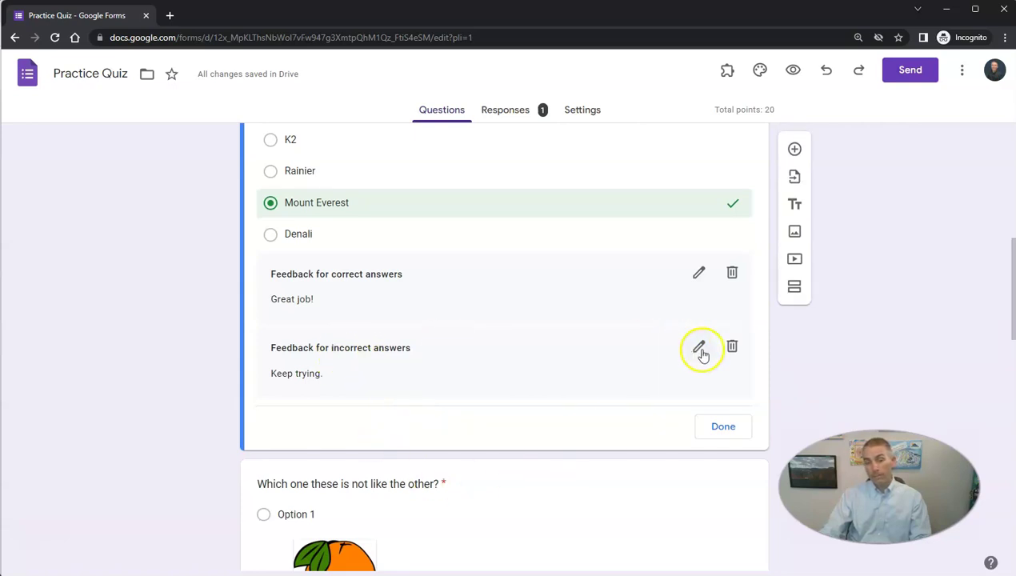
pyautogui.click(700, 351)
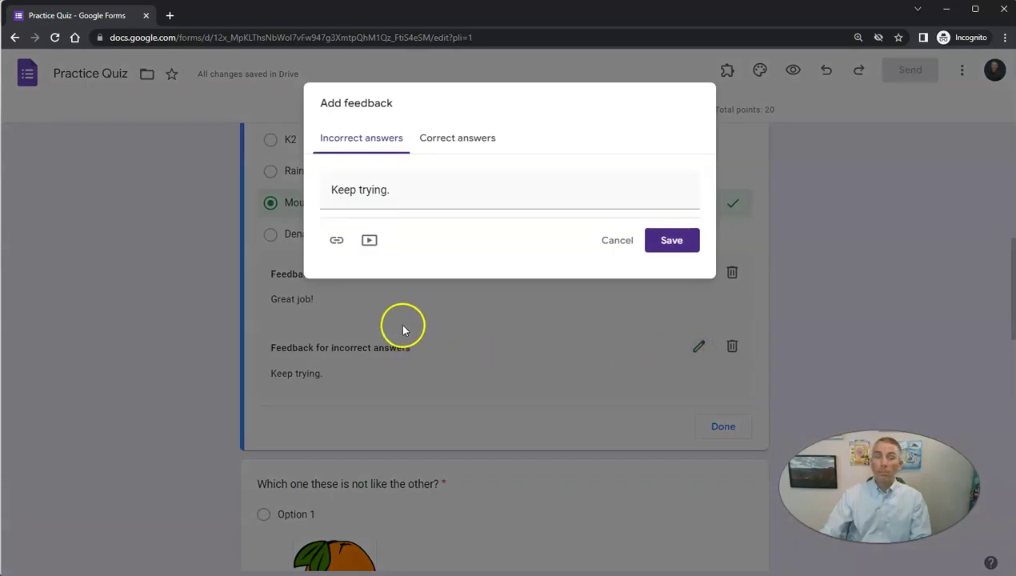
# Attach the 'Top 10 Tallest Mountains In The World' video; feedback reads 'Keep trying after watching this video.'
pyautogui.click(370, 243)
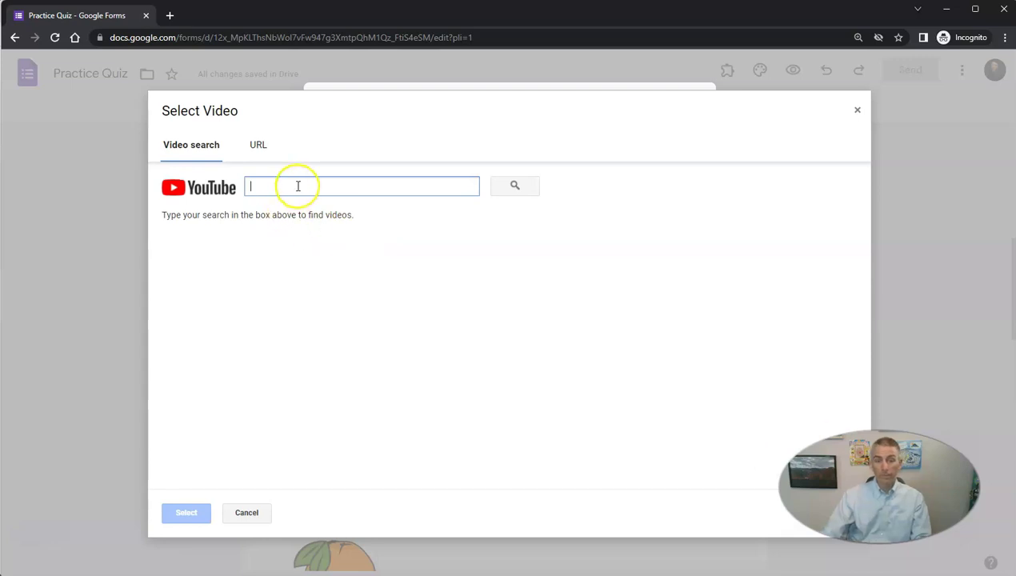
pyautogui.write('tallest mountains in t')
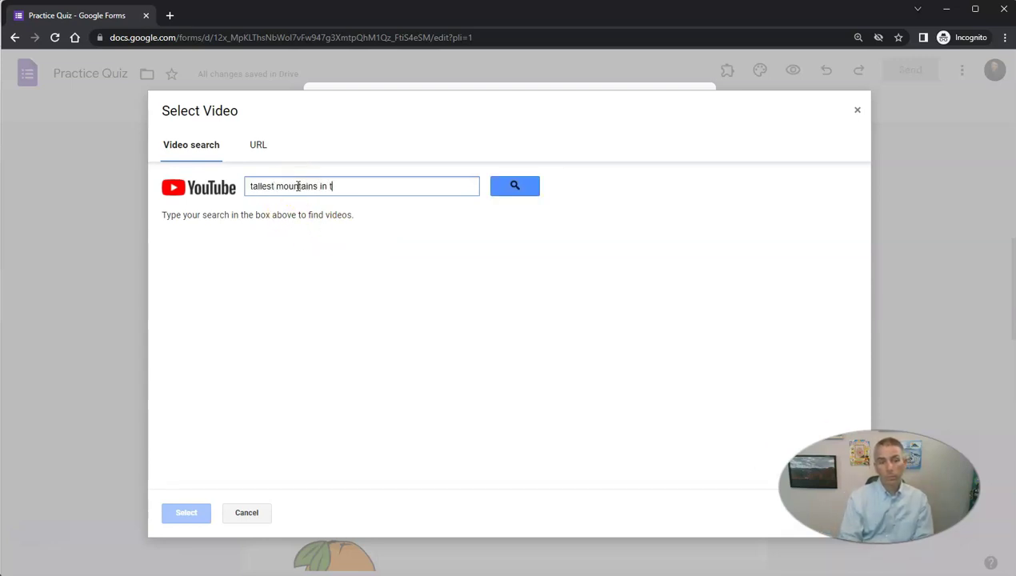
pyautogui.write('he world')
pyautogui.click(518, 188)
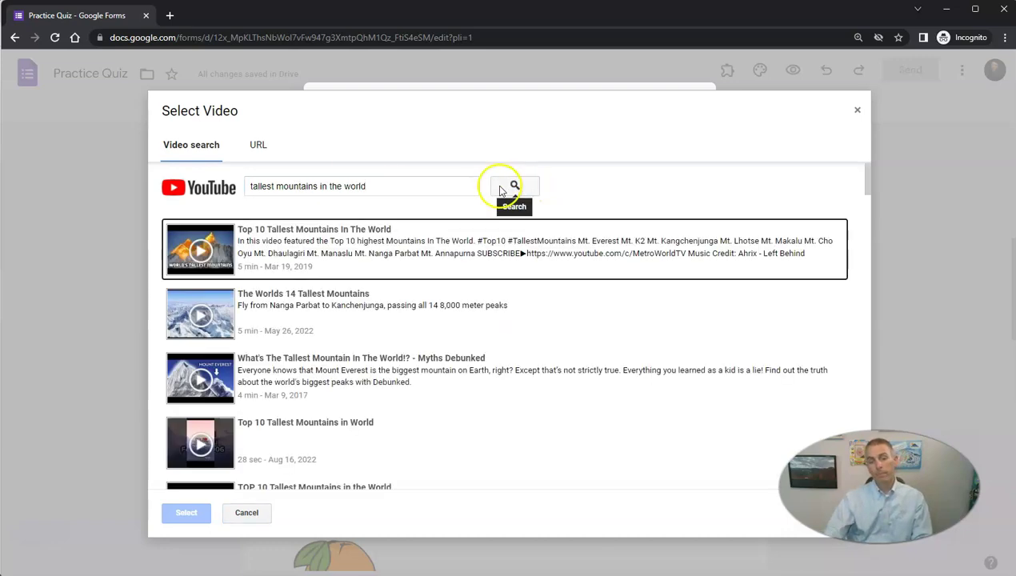
pyautogui.click(353, 248)
pyautogui.click(194, 517)
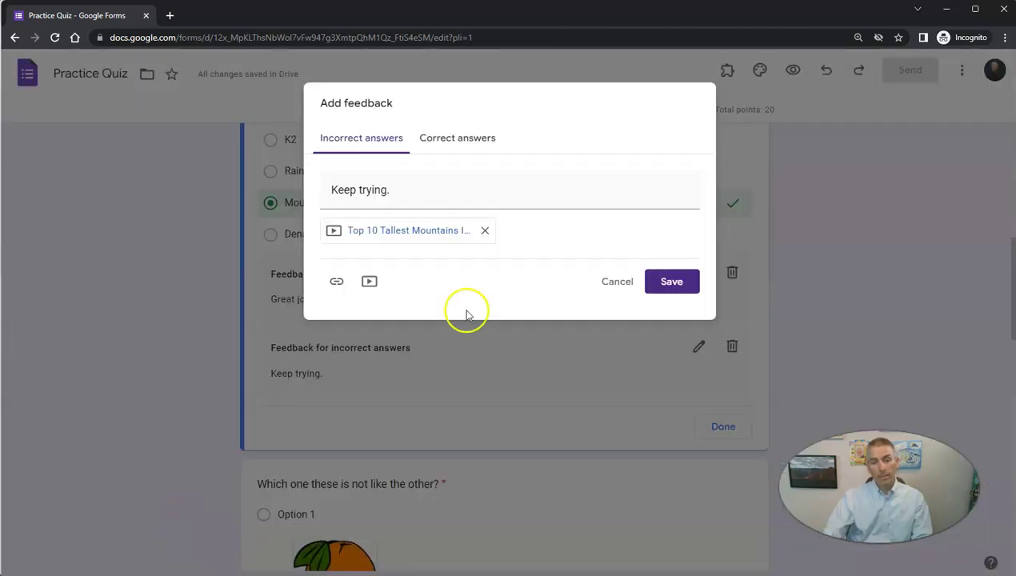
pyautogui.click(408, 193)
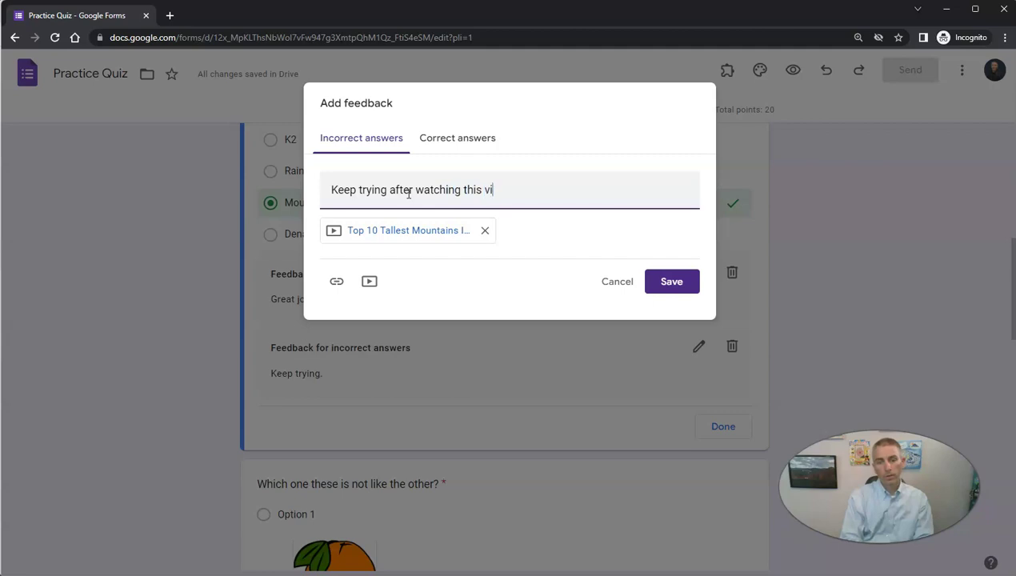
pyautogui.click(691, 288)
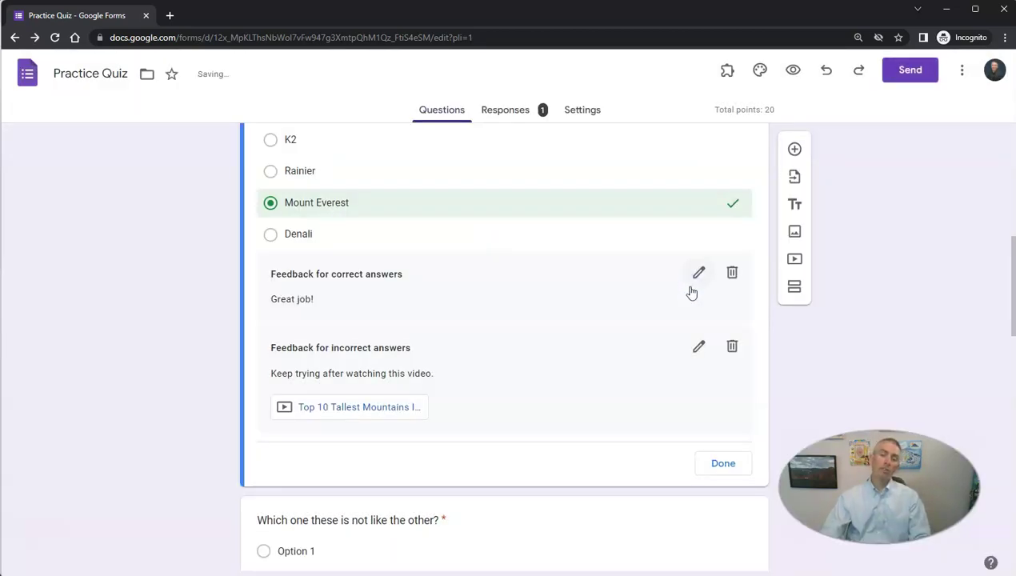